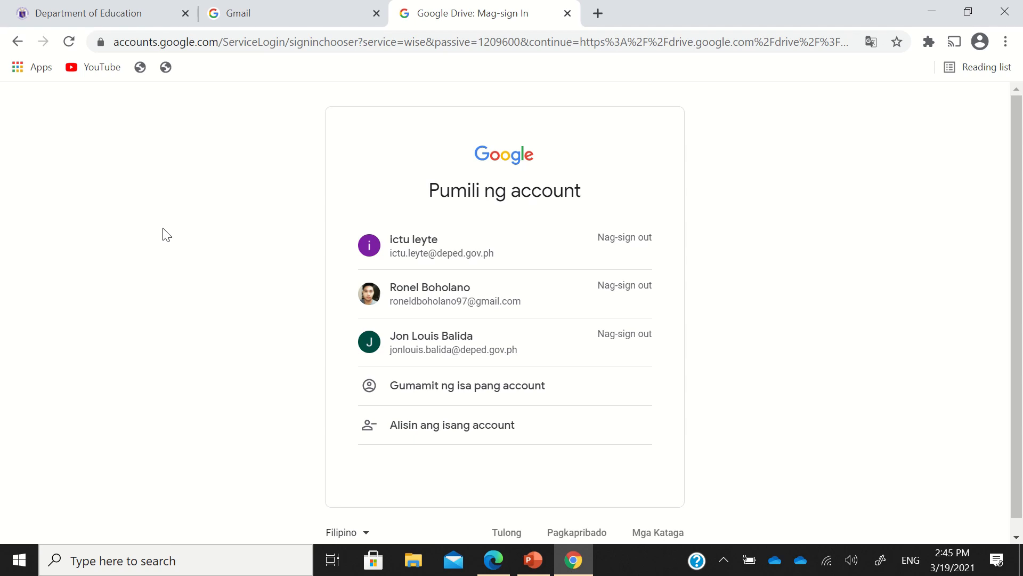
Sign in with the third listed account, a DepEd one, by entering the account password, and open Drive from the Google apps
{"action": "left_click", "coordinate": [388, 336]}
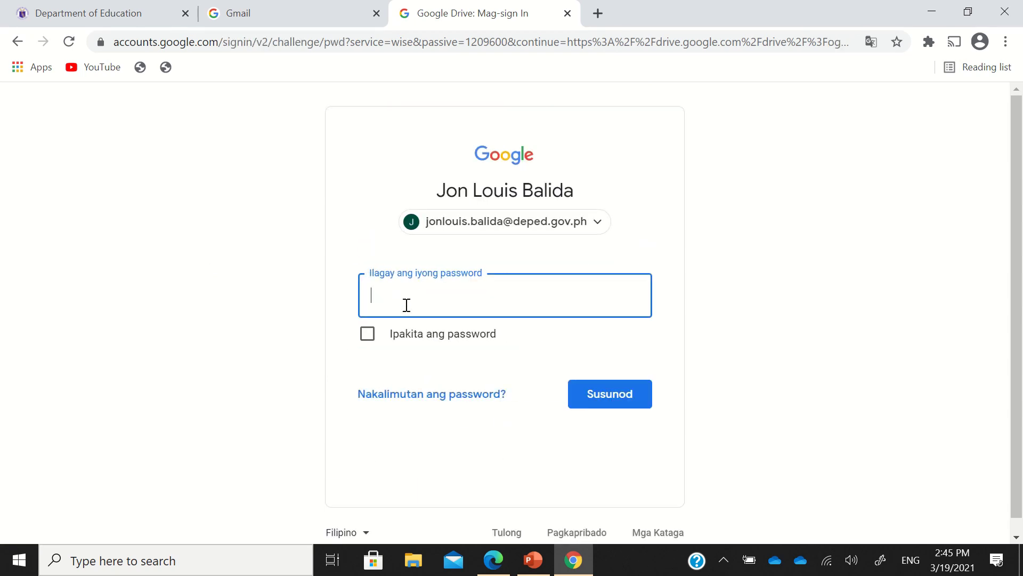
{"action": "type", "text": "••"}
{"action": "key", "text": "Return"}
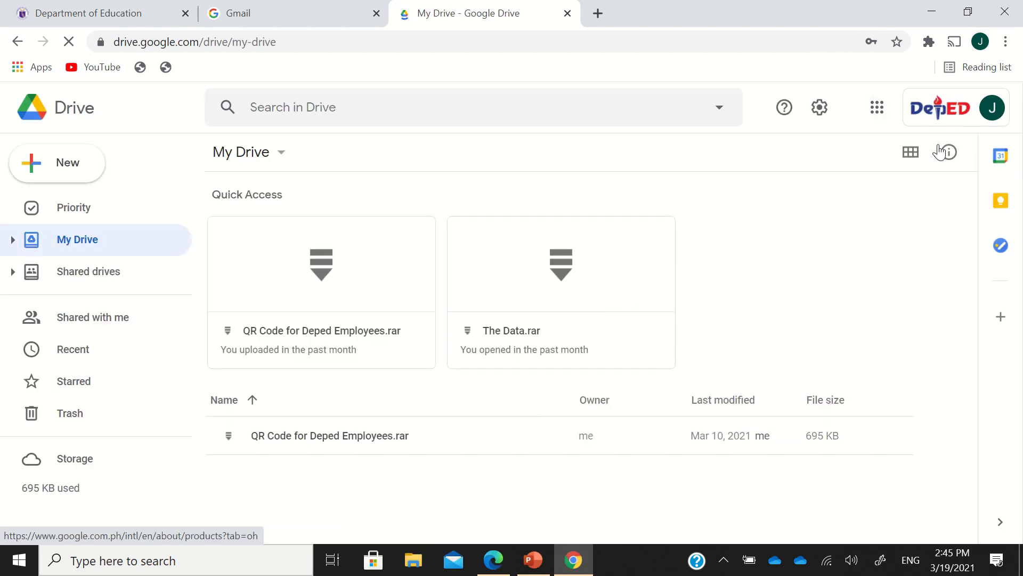
{"action": "left_click", "coordinate": [876, 109]}
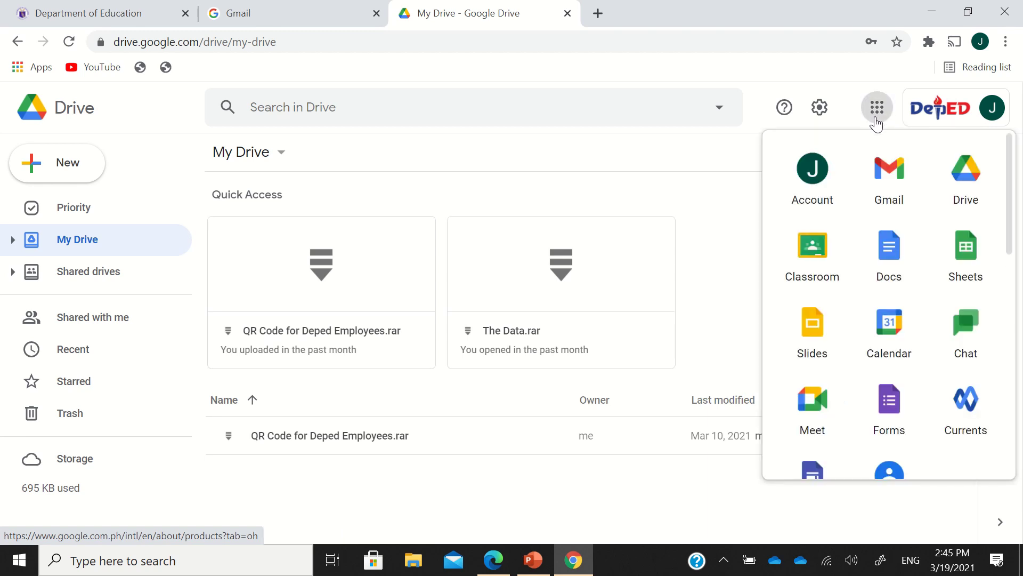
{"action": "left_click", "coordinate": [978, 186]}
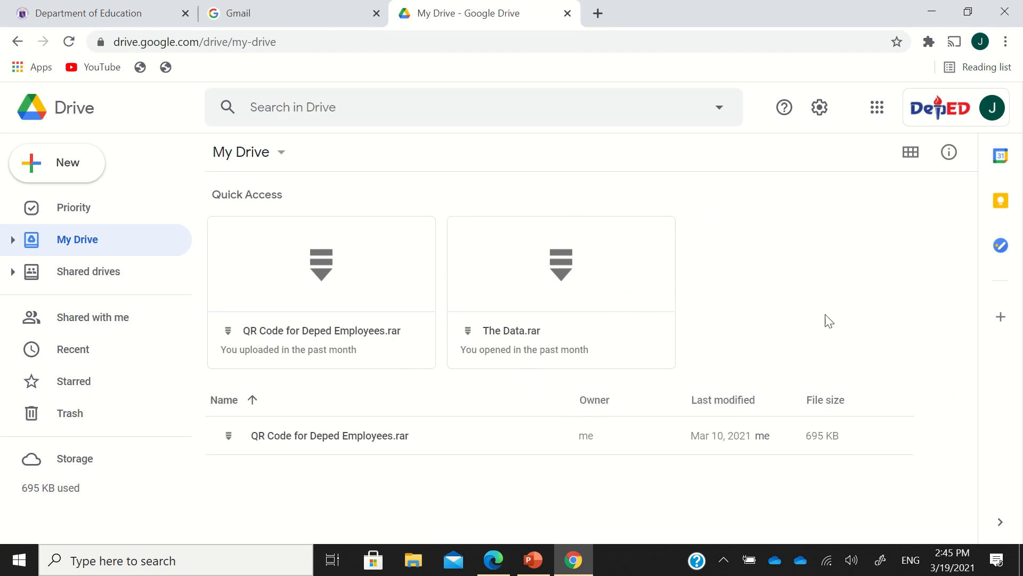
{"action": "right_click", "coordinate": [439, 471]}
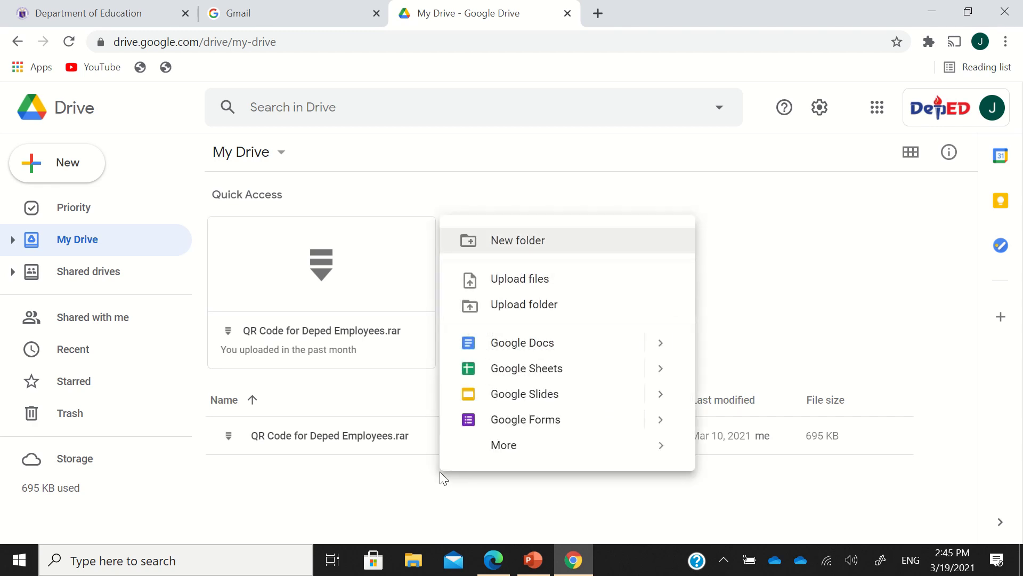
{"action": "left_click", "coordinate": [398, 484]}
{"action": "right_click", "coordinate": [399, 479]}
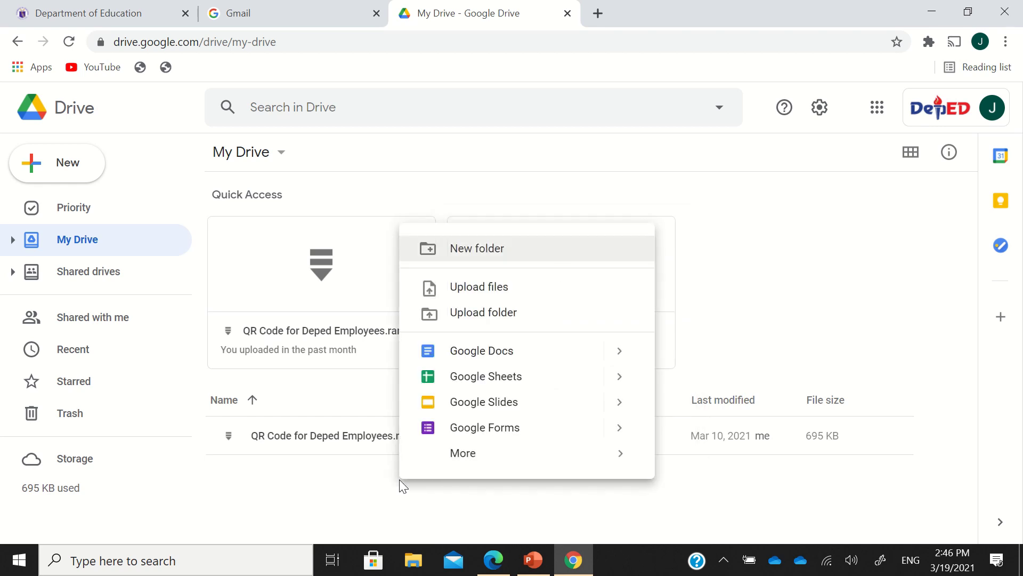
{"action": "left_click", "coordinate": [368, 493]}
Create a new folder named "Virtual INSET 2021 Outputs" in My Drive
{"action": "right_click", "coordinate": [364, 485]}
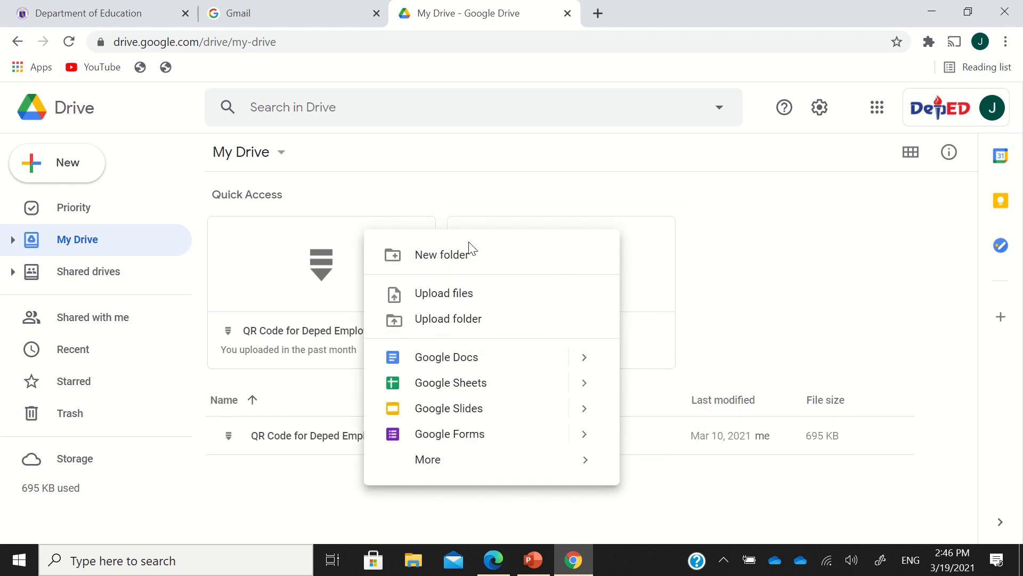
{"action": "left_click", "coordinate": [439, 261]}
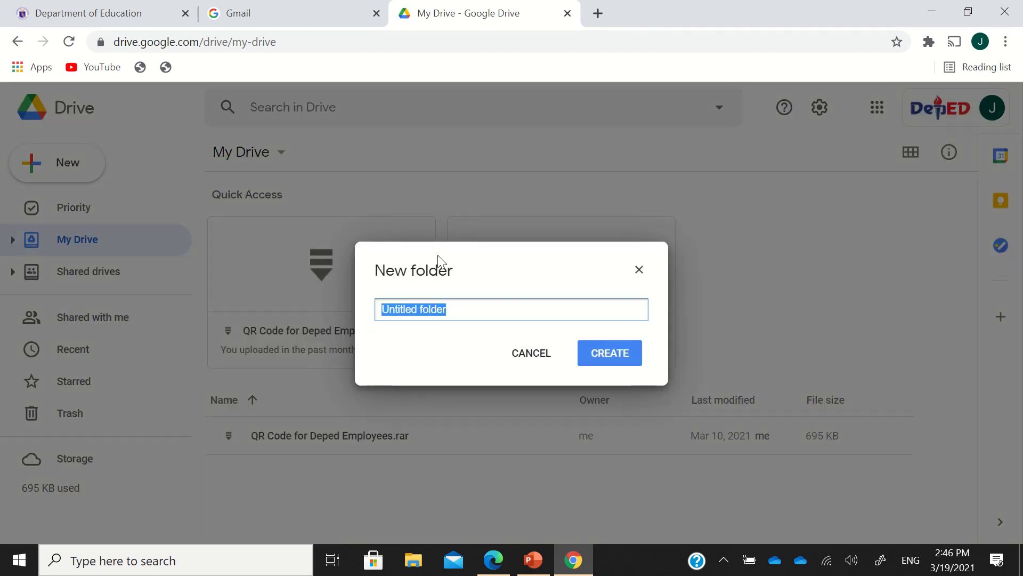
{"action": "type", "text": "My "}
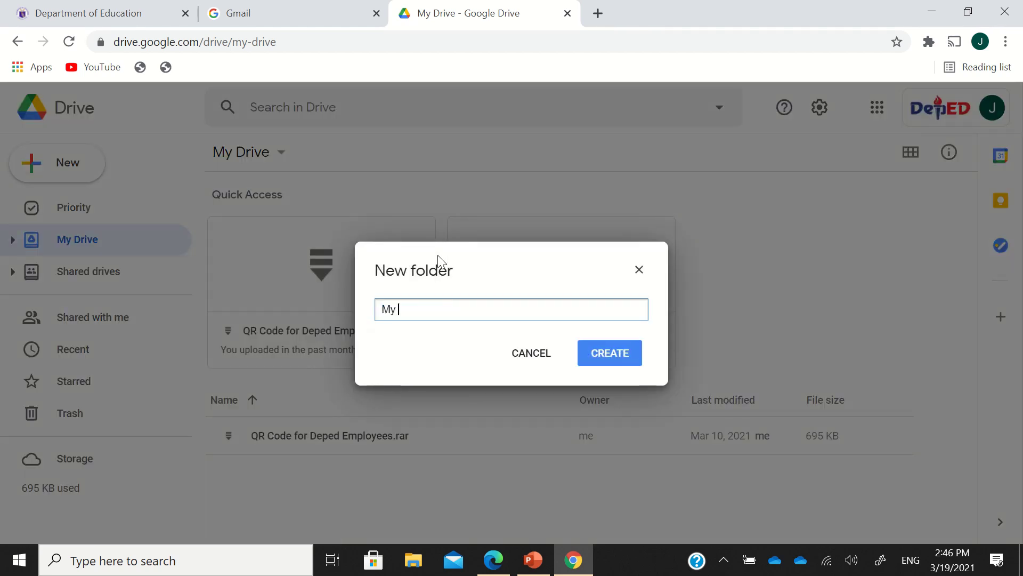
{"action": "type", "text": "Files"}
{"action": "key", "text": "BackSpace"}
{"action": "key", "text": "BackSpace"}
{"action": "key", "text": "BackSpace"}
{"action": "key", "text": "BackSpace"}
{"action": "key", "text": "BackSpace"}
{"action": "key", "text": "ctrl+a"}
{"action": "type", "text": "Virtual "}
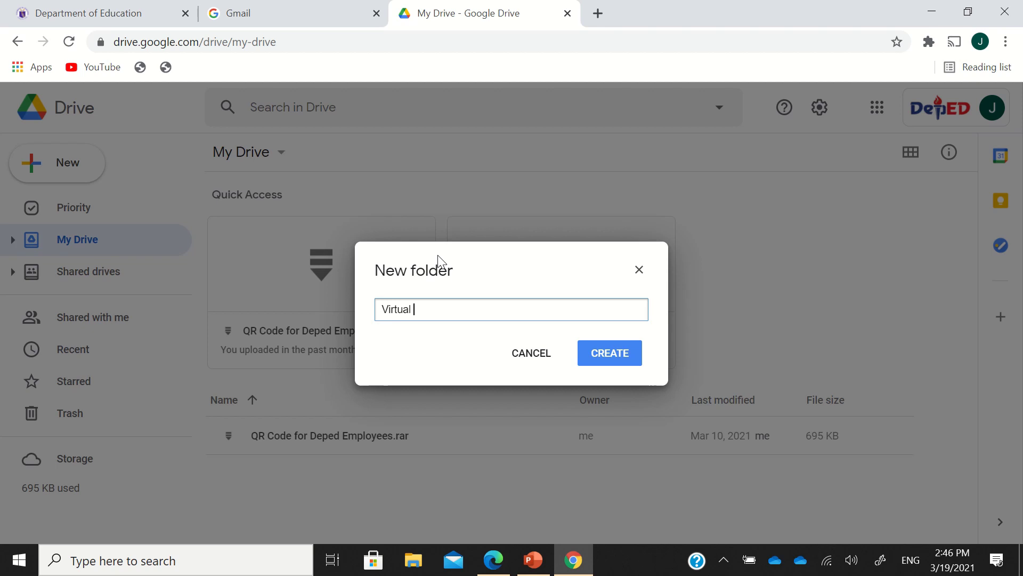
{"action": "type", "text": "INSET 2021 Outputs"}
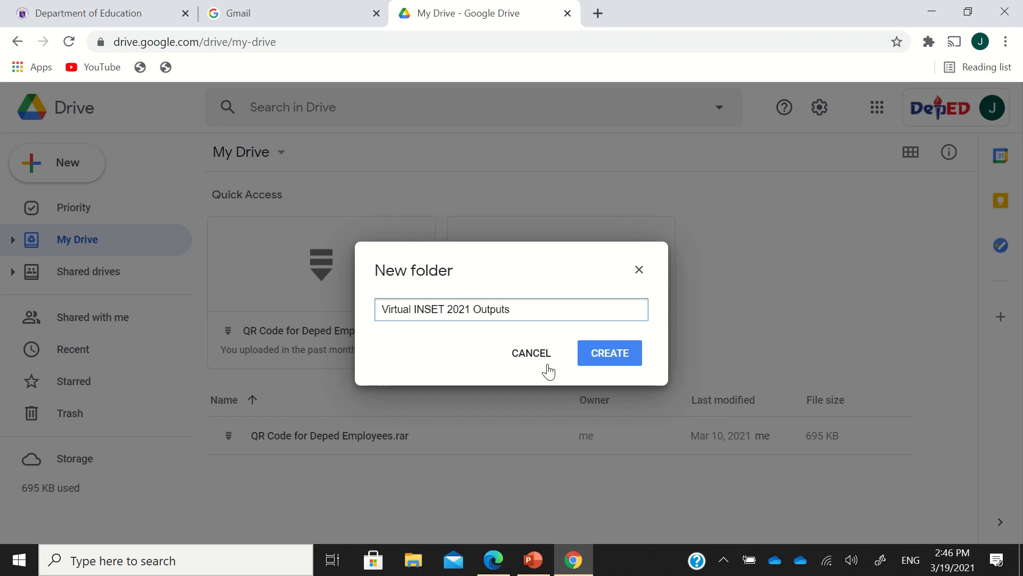
{"action": "left_click", "coordinate": [605, 354]}
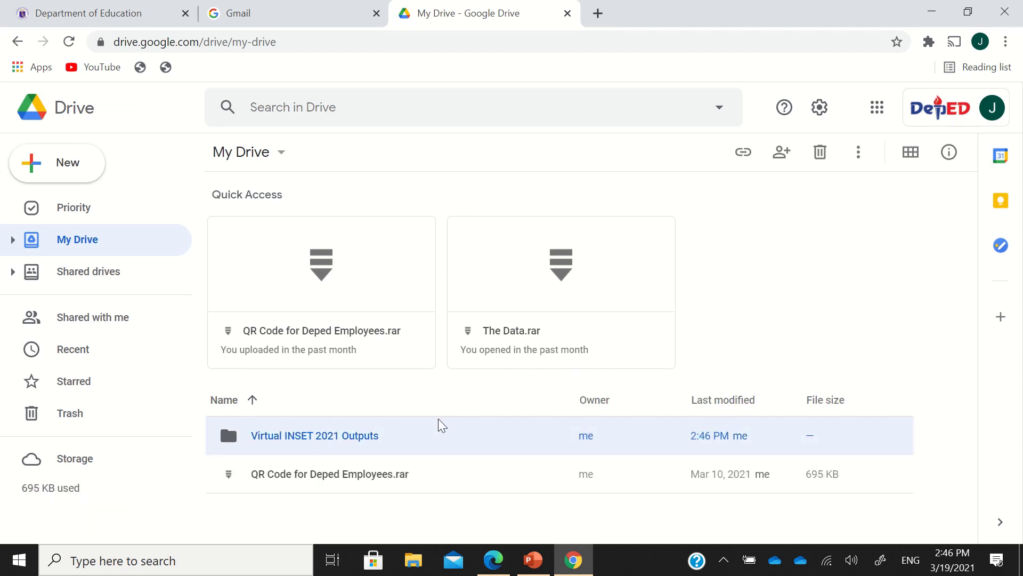
Open the Virtual INSET 2021 Outputs folder and create a subfolder in it named "Surfing 5C's in Wakelet"
{"action": "double_click", "coordinate": [318, 437]}
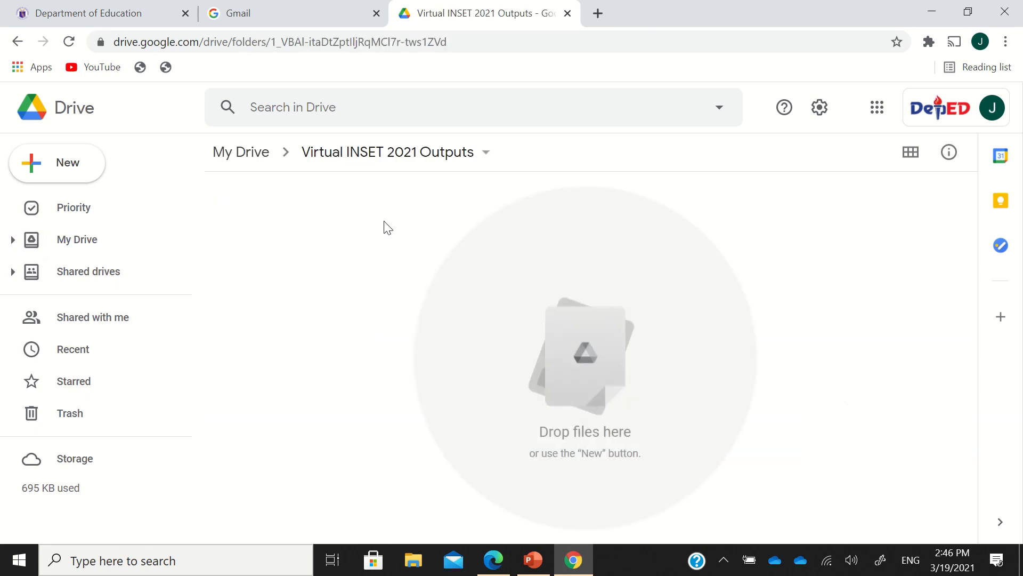
{"action": "right_click", "coordinate": [360, 206]}
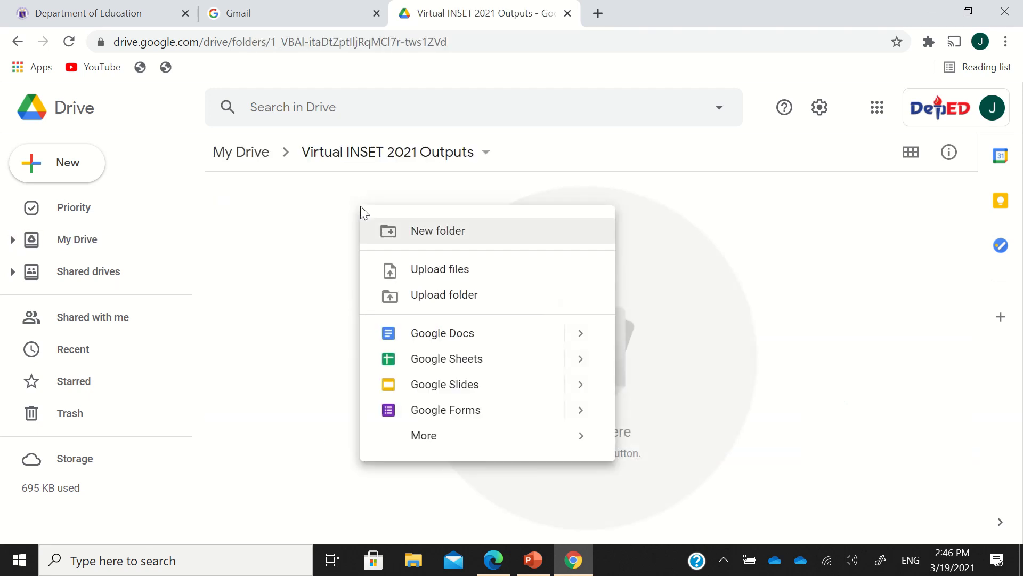
{"action": "left_click", "coordinate": [436, 230]}
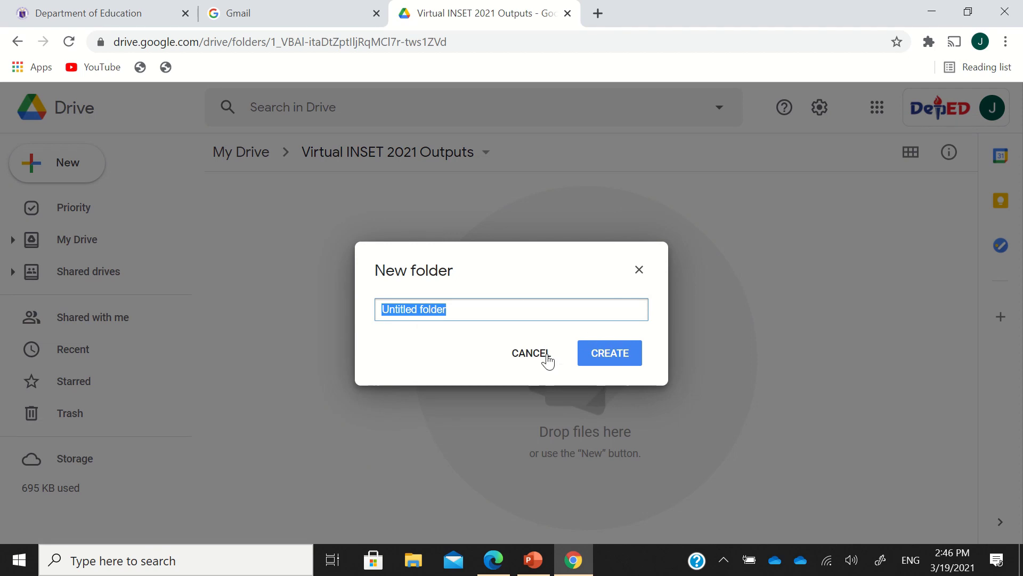
{"action": "key", "text": "Return"}
{"action": "left_click", "coordinate": [411, 247]}
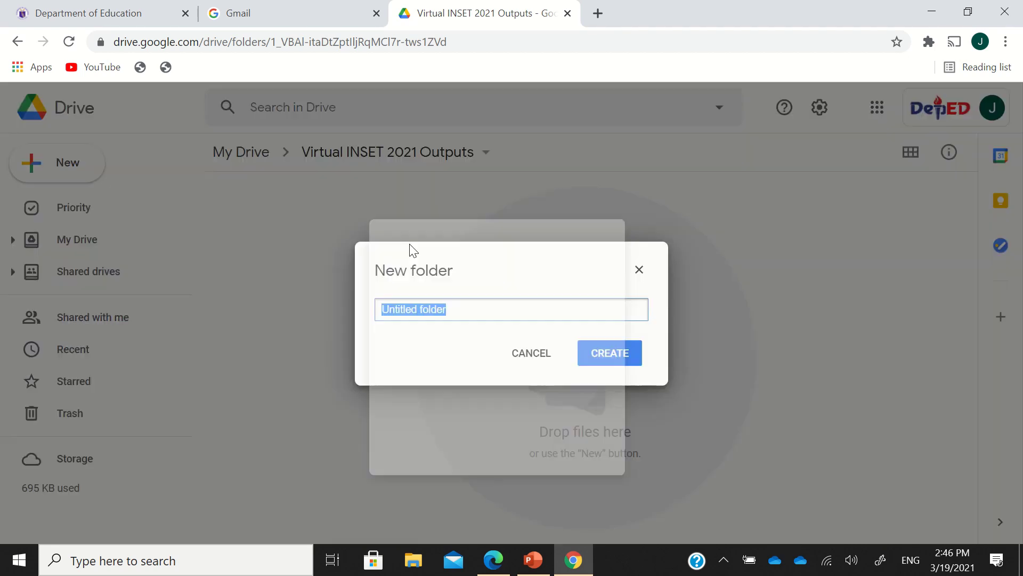
{"action": "type", "text": "Wake"}
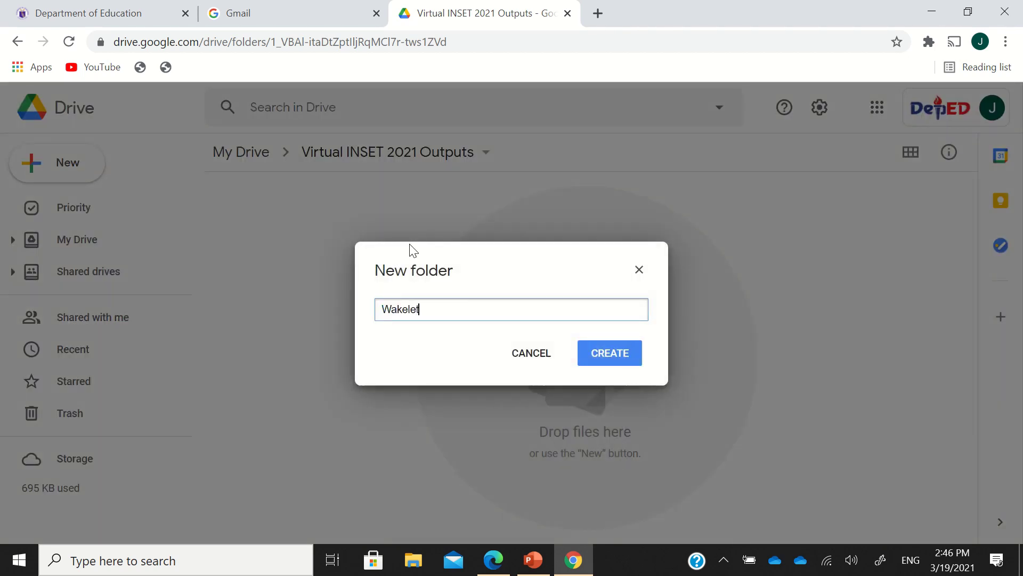
{"action": "type", "text": "let"}
{"action": "key", "text": "ctrl+a"}
{"action": "type", "text": "Surfing 5C's"}
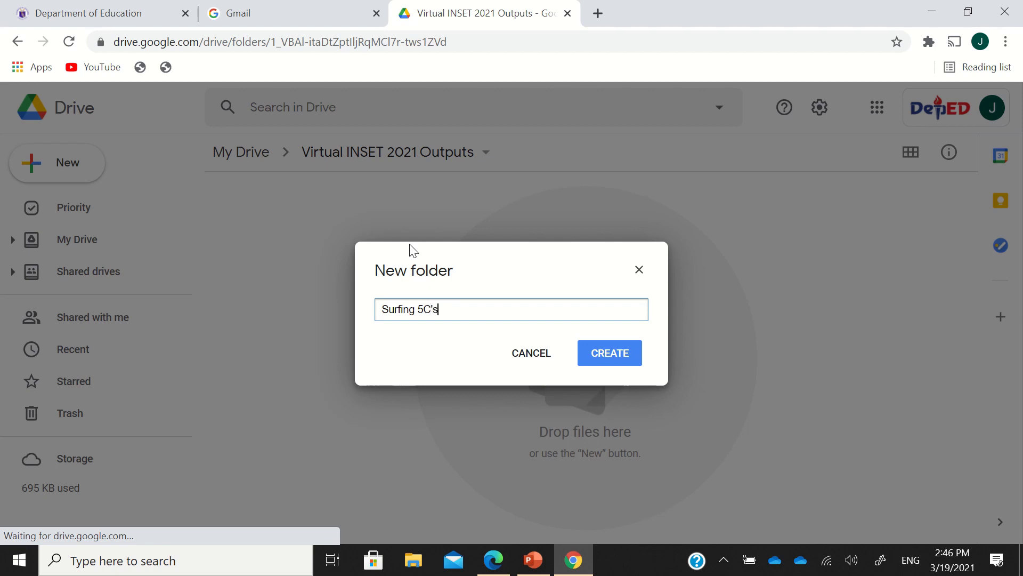
{"action": "type", "text": " in Wakelet"}
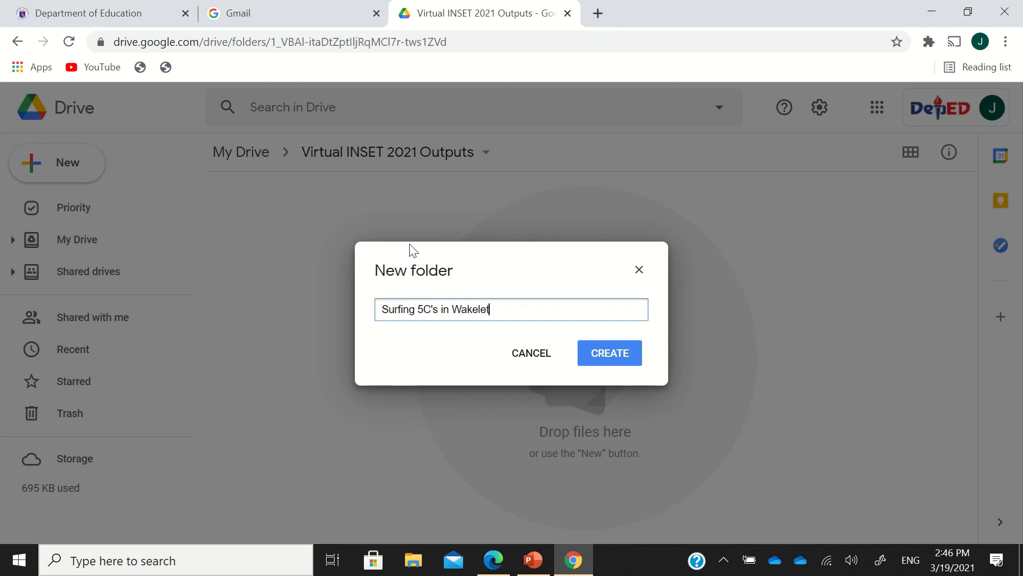
{"action": "left_click", "coordinate": [598, 358]}
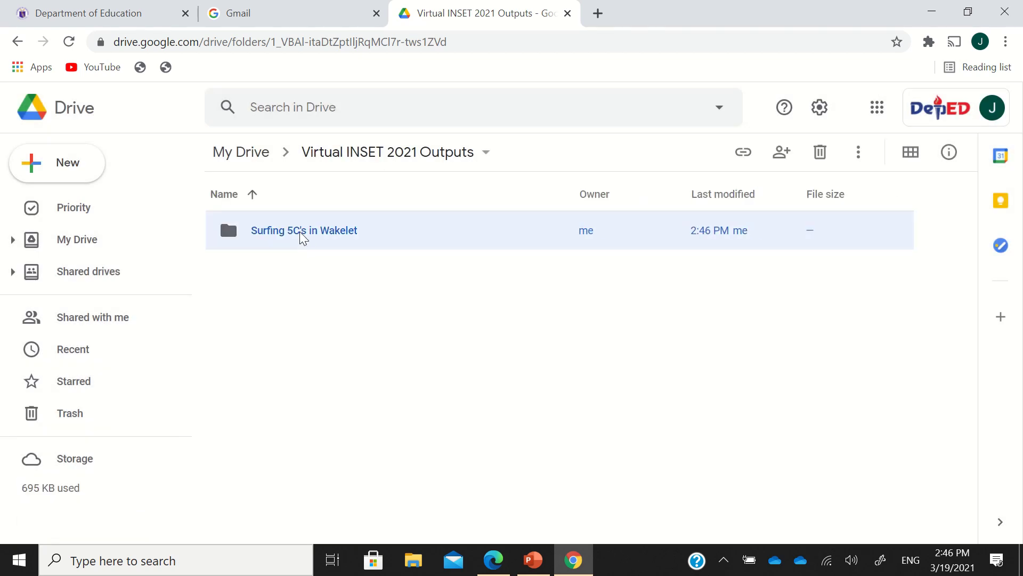
Open the Surfing 5C's in Wakelet folder, bring up its file upload dialog, and cancel it without choosing a file
{"action": "double_click", "coordinate": [298, 228]}
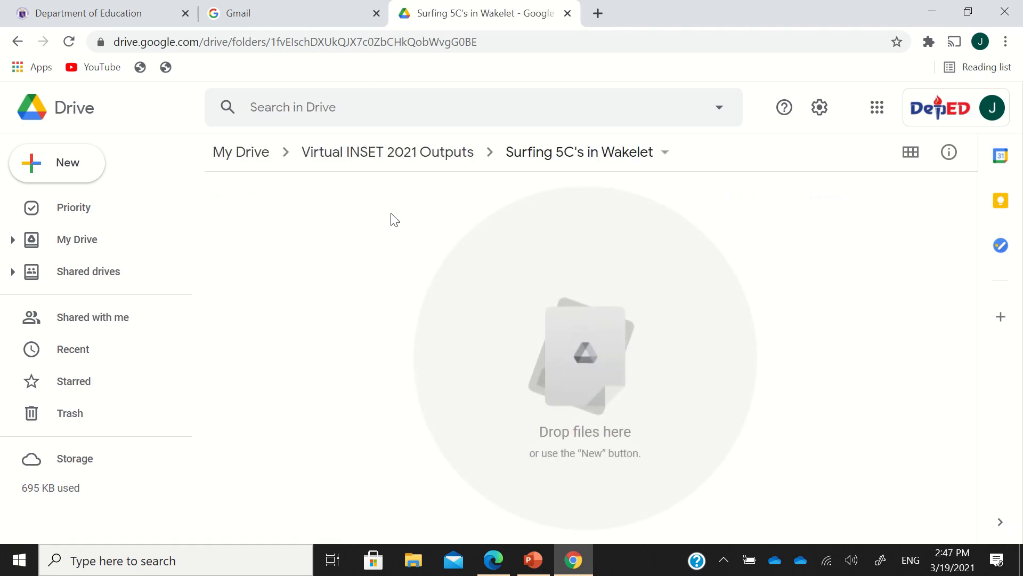
{"action": "right_click", "coordinate": [351, 223]}
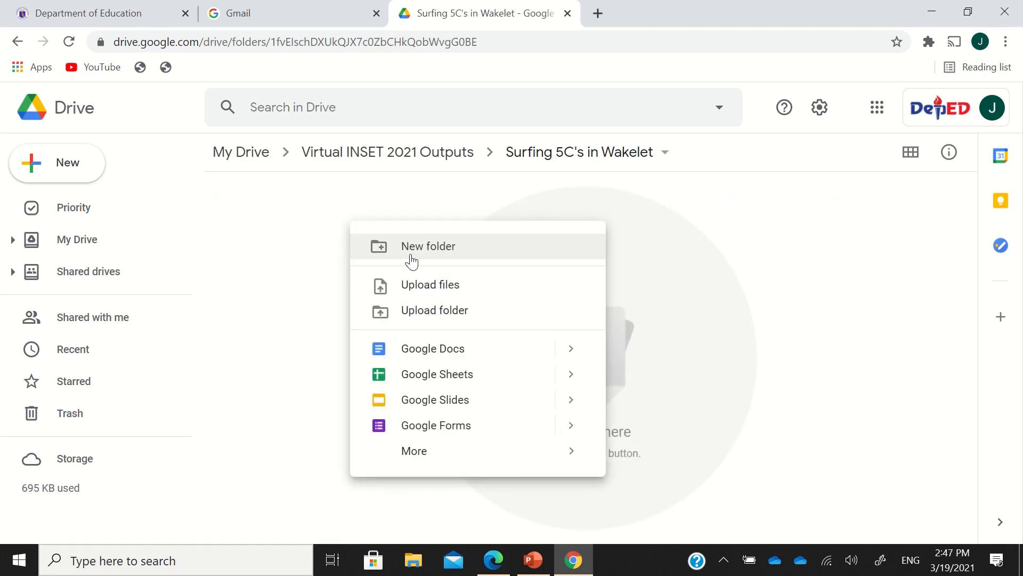
{"action": "left_click", "coordinate": [425, 286]}
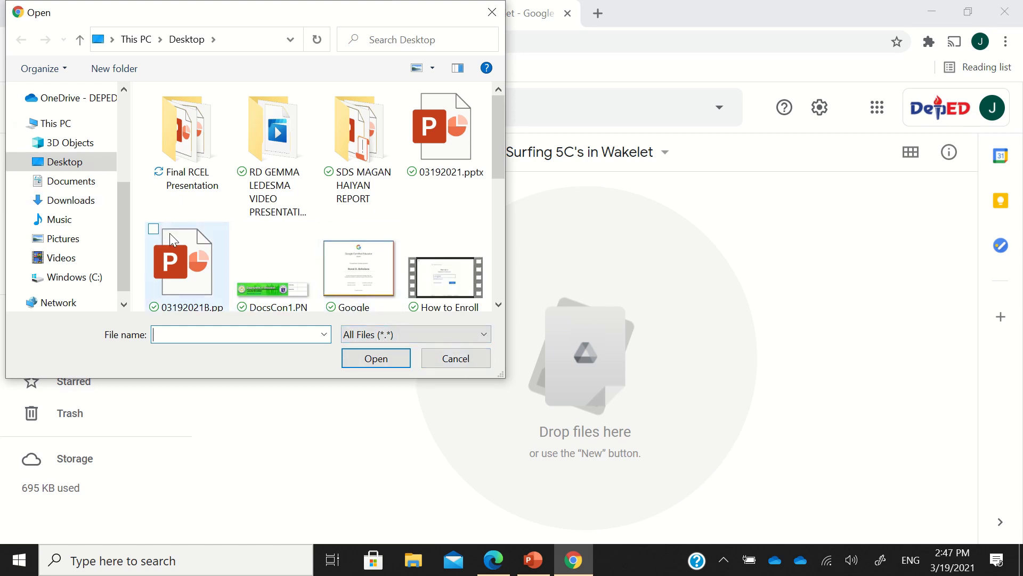
{"action": "left_click", "coordinate": [434, 360]}
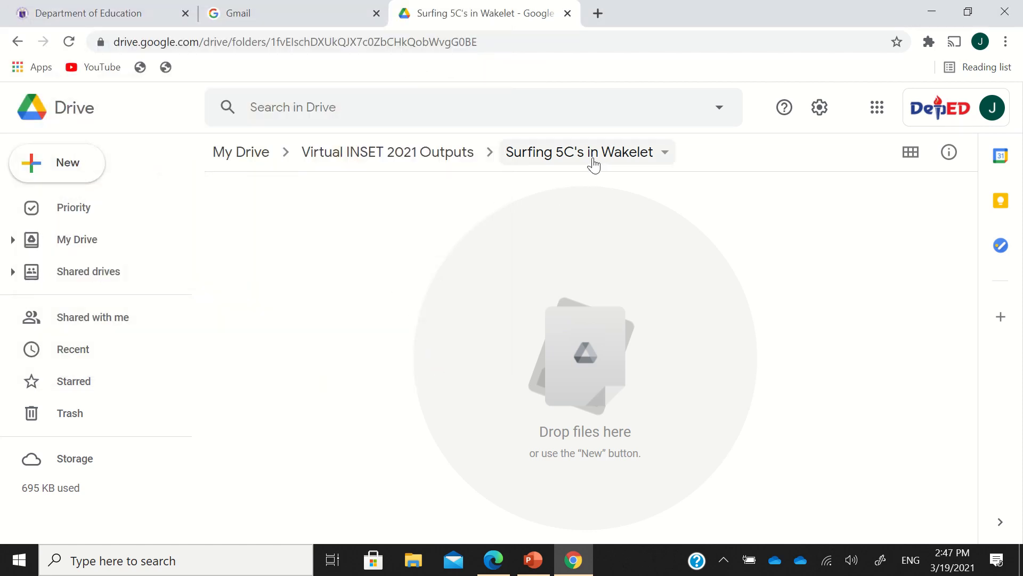
Return to the Virtual INSET 2021 Outputs folder and create a subfolder named "Adobe"
{"action": "left_click", "coordinate": [430, 155]}
{"action": "right_click", "coordinate": [329, 305]}
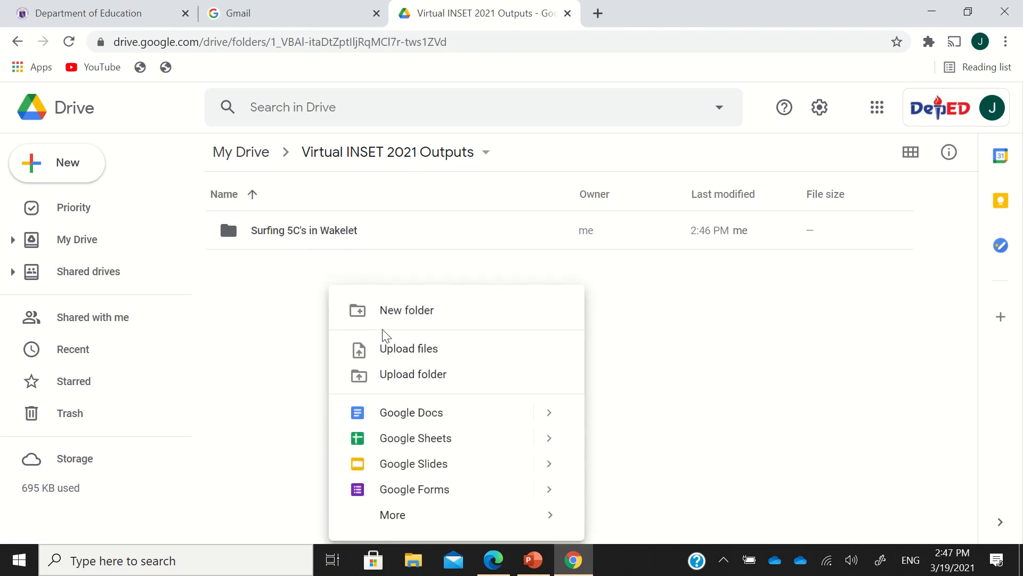
{"action": "left_click", "coordinate": [384, 317]}
{"action": "type", "text": "Ad"}
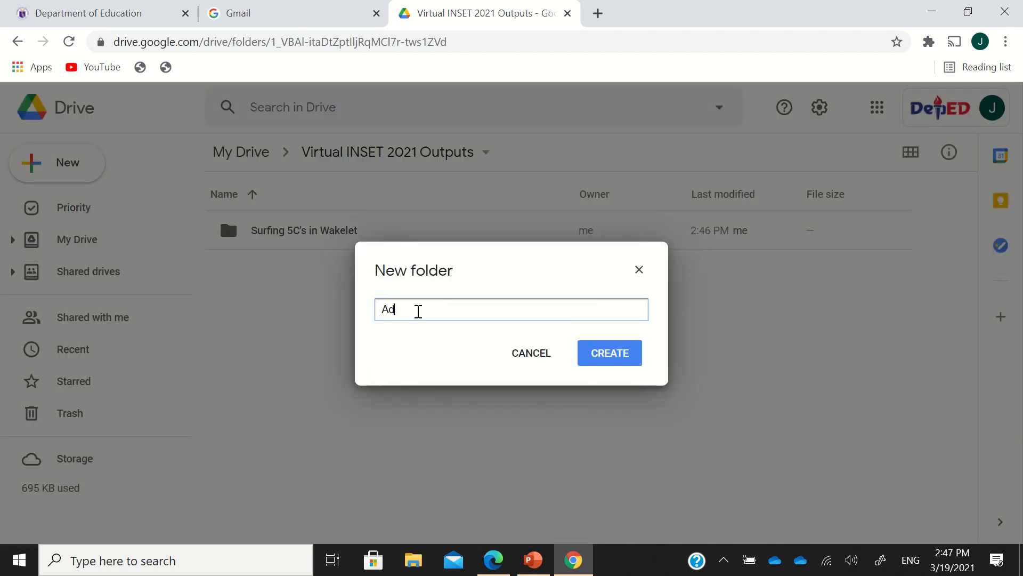
{"action": "type", "text": "obe"}
{"action": "left_click", "coordinate": [598, 357]}
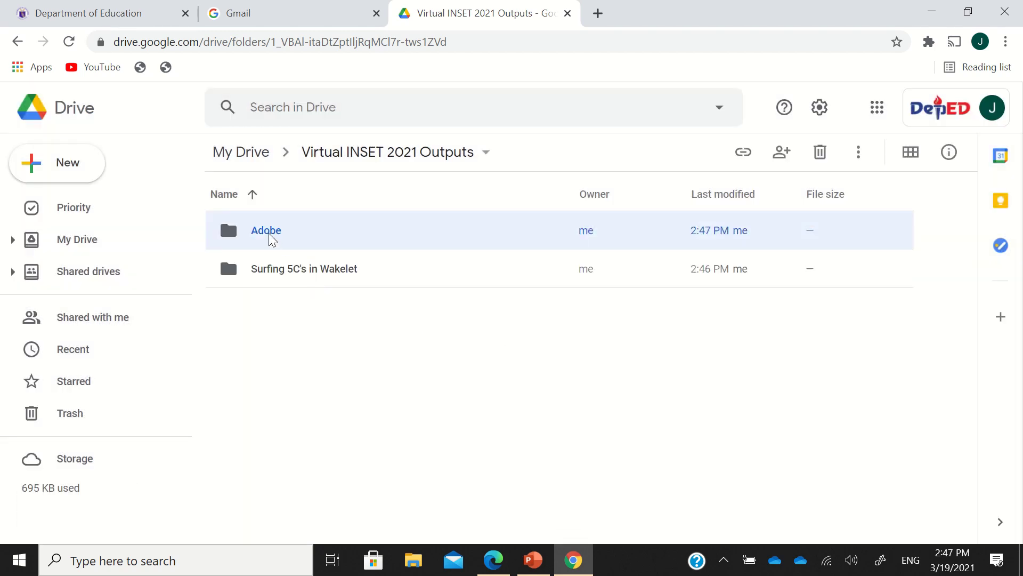
Open the Adobe folder, bring up its file upload dialog, and cancel it without choosing a file
{"action": "double_click", "coordinate": [273, 234]}
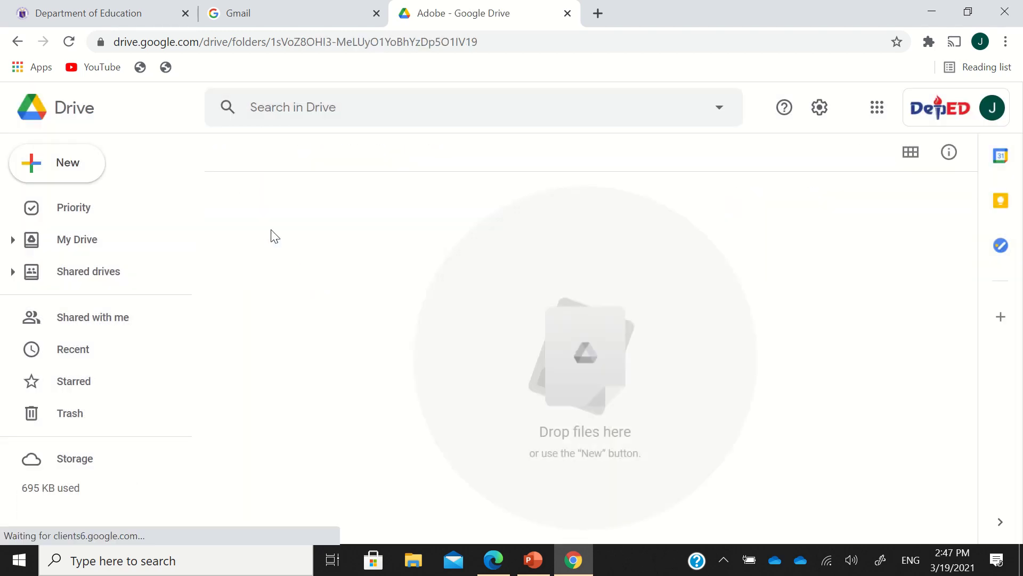
{"action": "right_click", "coordinate": [314, 241]}
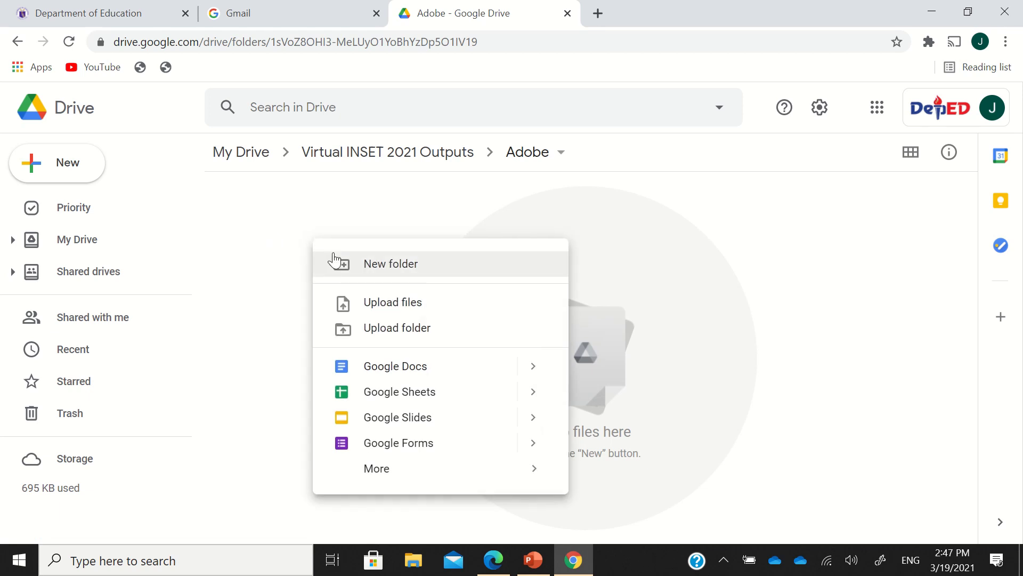
{"action": "left_click", "coordinate": [397, 309]}
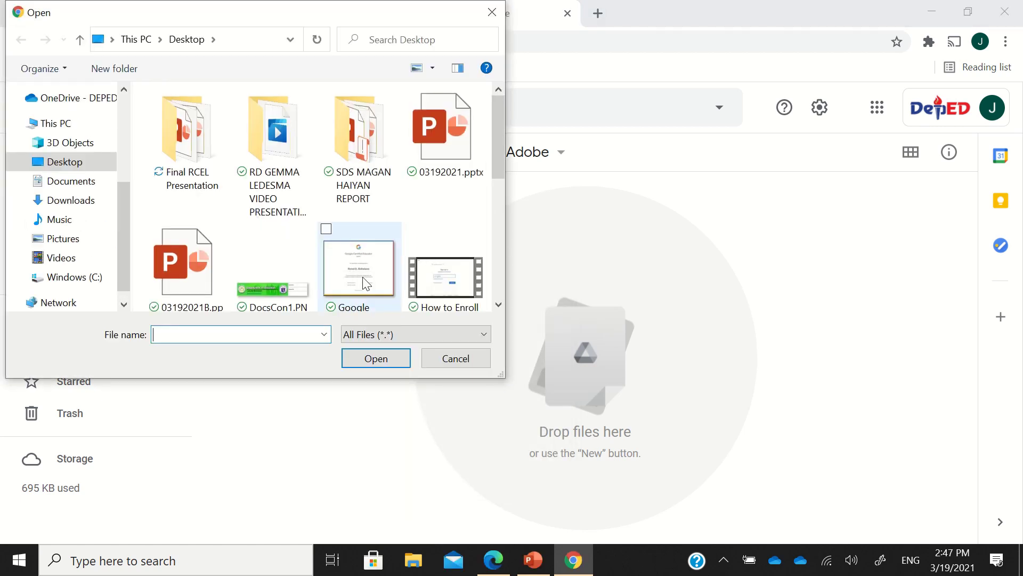
{"action": "left_click", "coordinate": [429, 360]}
Go back to the Virtual INSET 2021 Outputs folder and create a subfolder named "Hour of Code"
{"action": "left_click", "coordinate": [398, 154]}
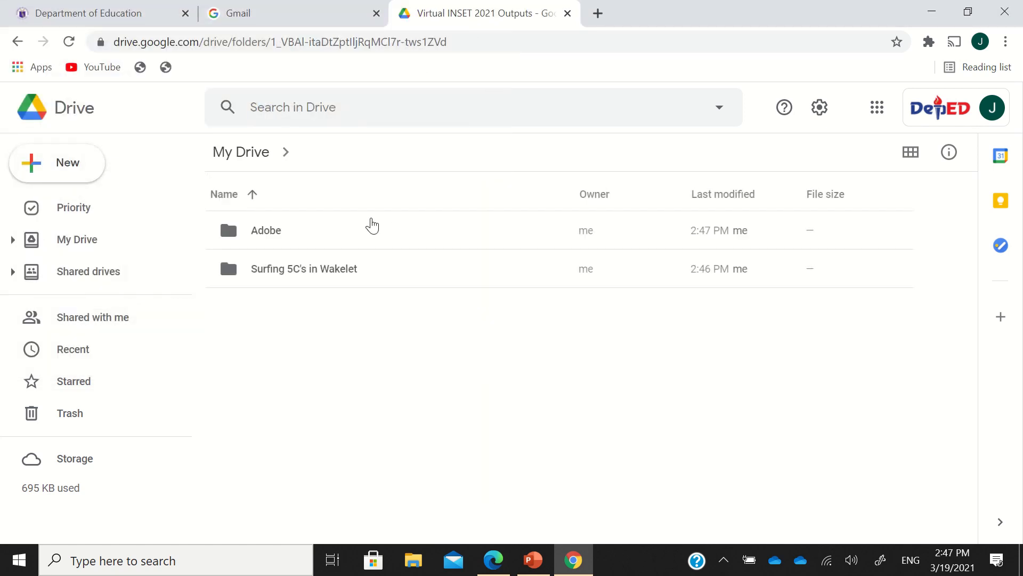
{"action": "right_click", "coordinate": [297, 315]}
{"action": "left_click", "coordinate": [346, 320]}
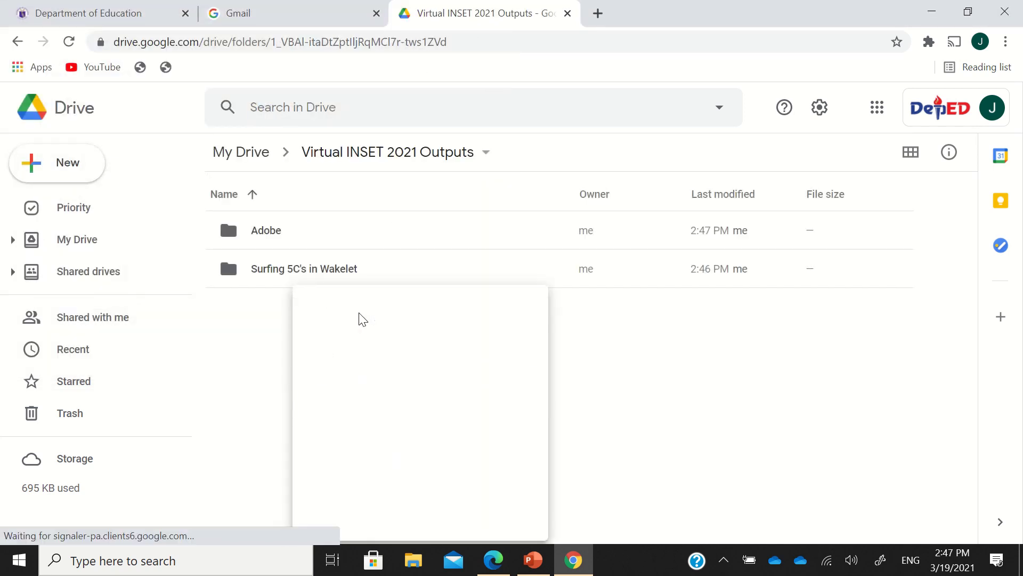
{"action": "type", "text": "Hour of Code"}
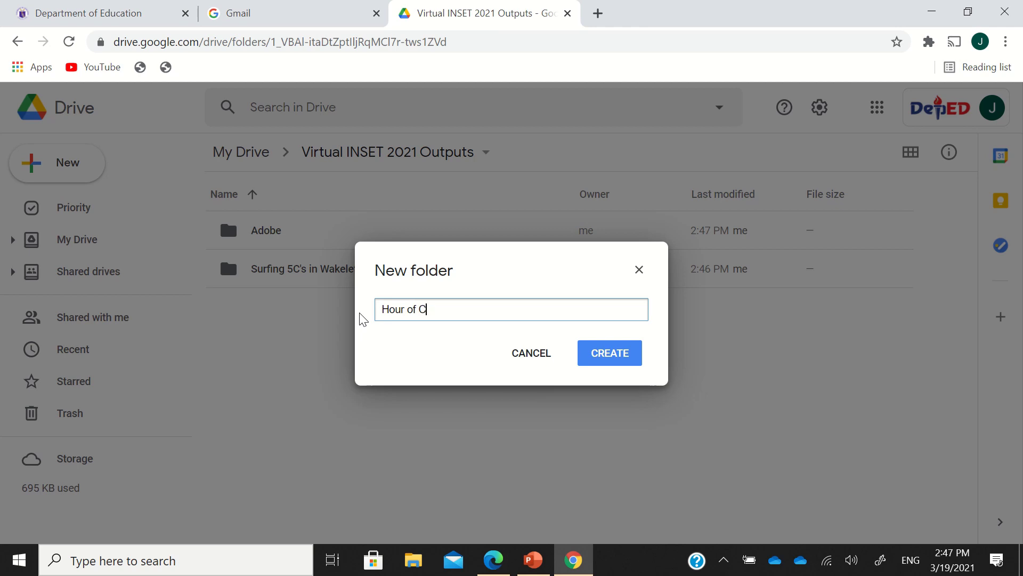
{"action": "left_click", "coordinate": [594, 358]}
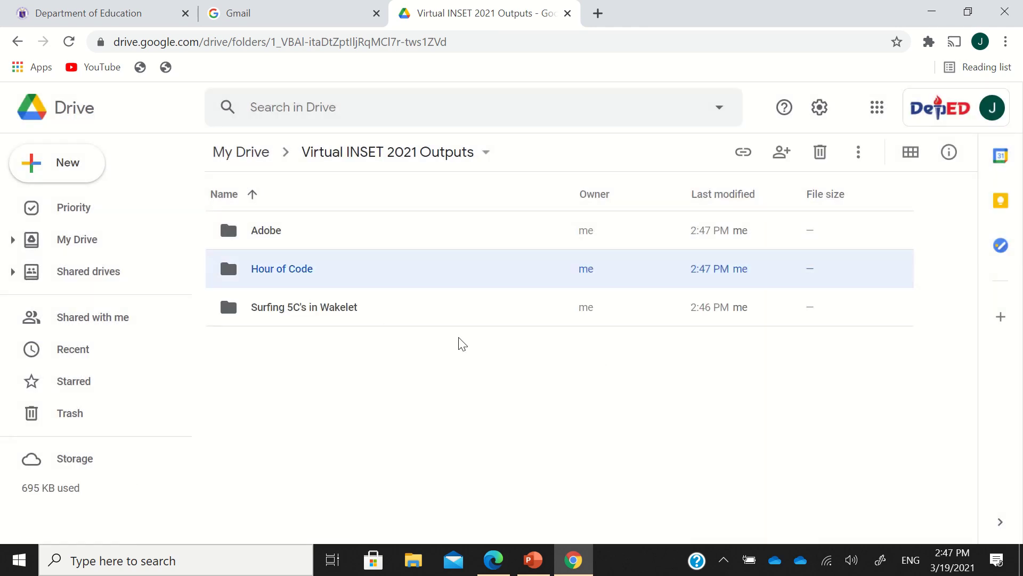
Open the Hour of Code folder, view its upload options, and return to the Virtual INSET 2021 Outputs folder
{"action": "double_click", "coordinate": [291, 275]}
{"action": "right_click", "coordinate": [297, 280]}
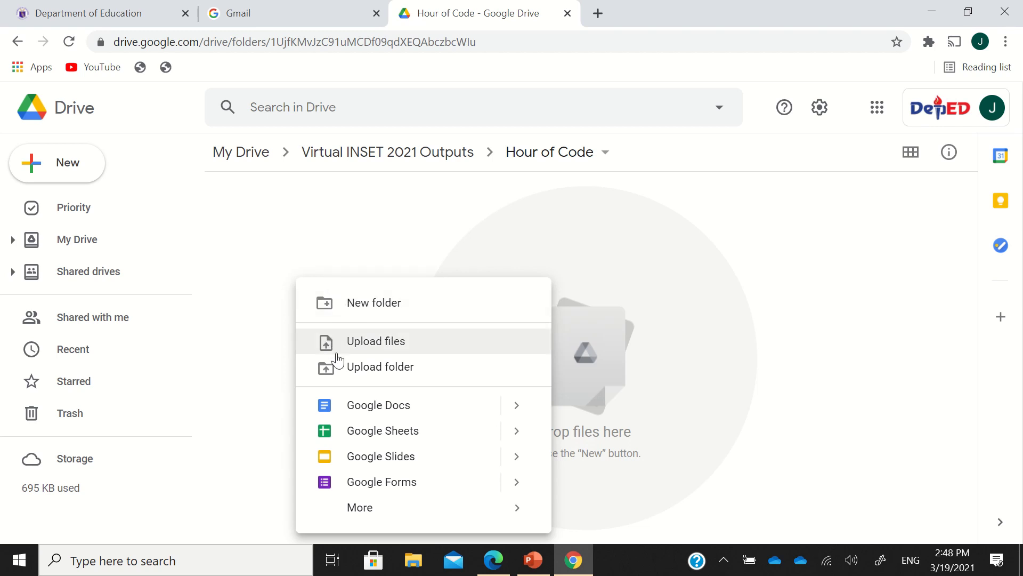
{"action": "right_click", "coordinate": [384, 224]}
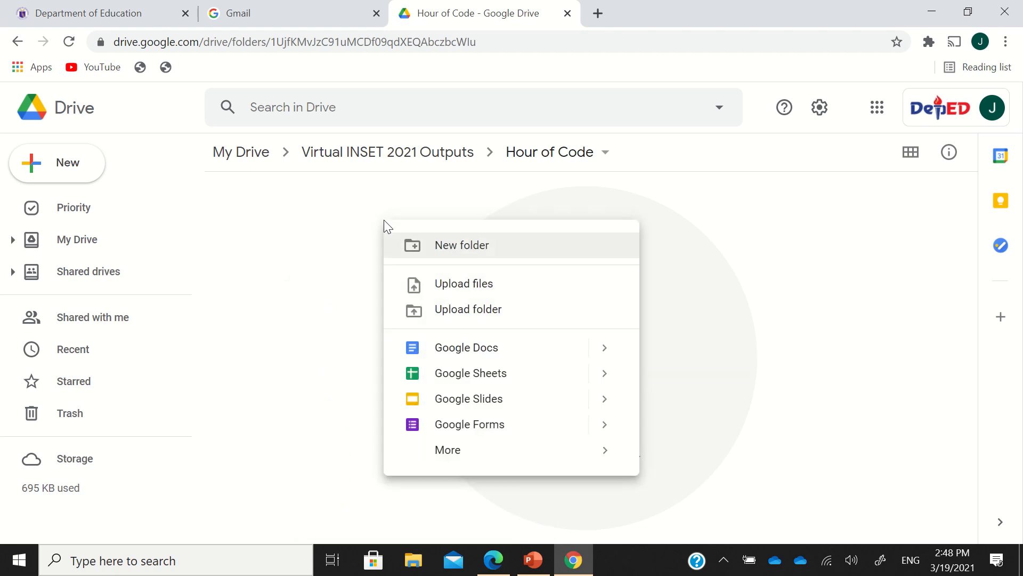
{"action": "left_click", "coordinate": [341, 222]}
{"action": "left_click", "coordinate": [352, 161]}
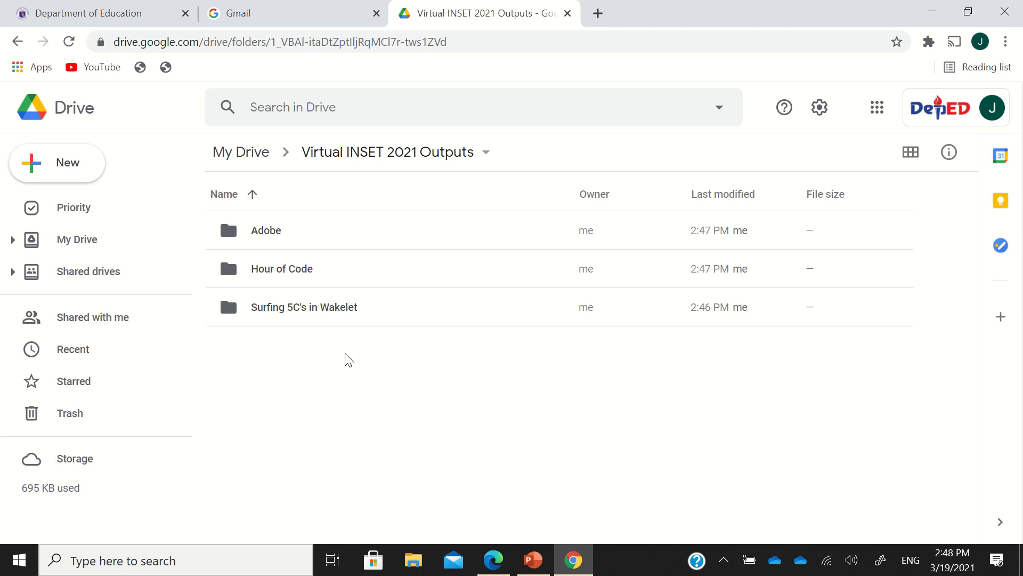
Set the Adobe folder's link sharing to Anyone with the link and look over the available permission roles
{"action": "right_click", "coordinate": [264, 233]}
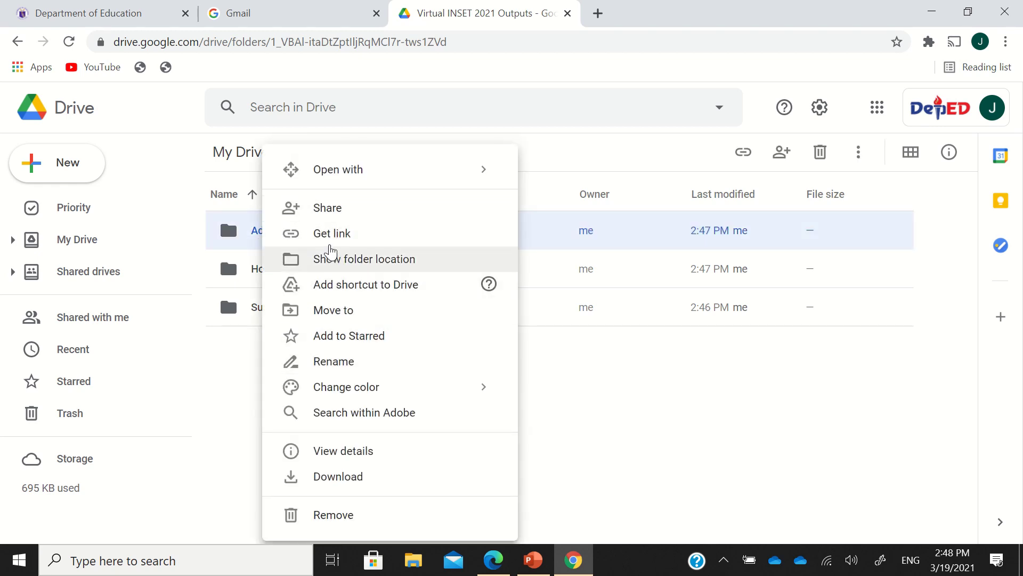
{"action": "left_click", "coordinate": [300, 212]}
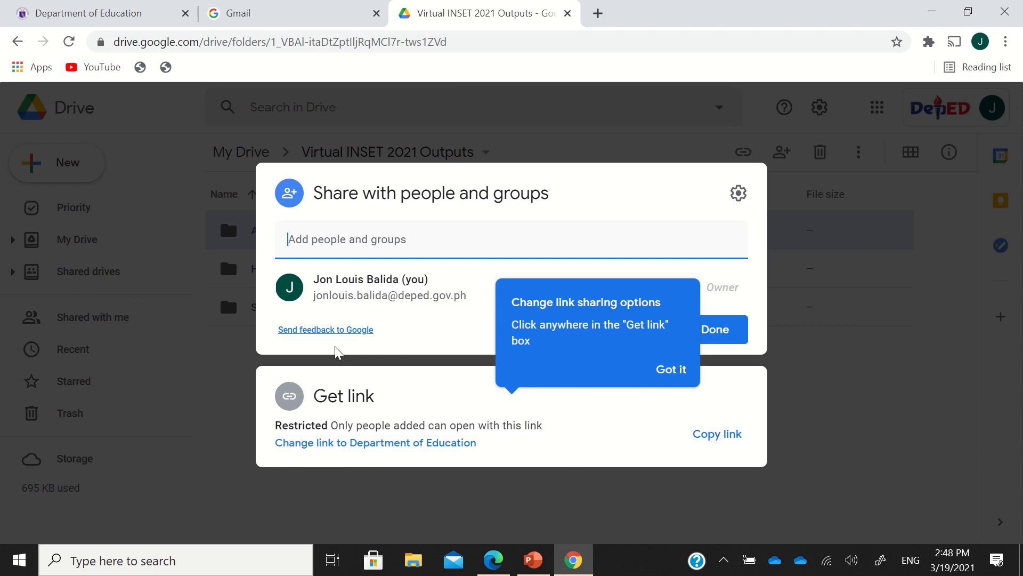
{"action": "left_click", "coordinate": [334, 446]}
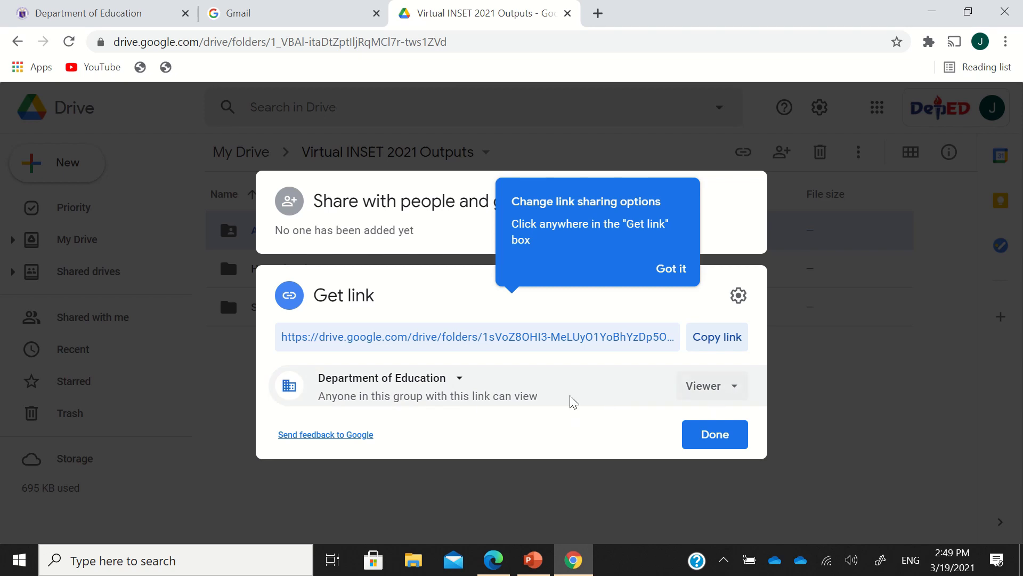
{"action": "left_click", "coordinate": [458, 377]}
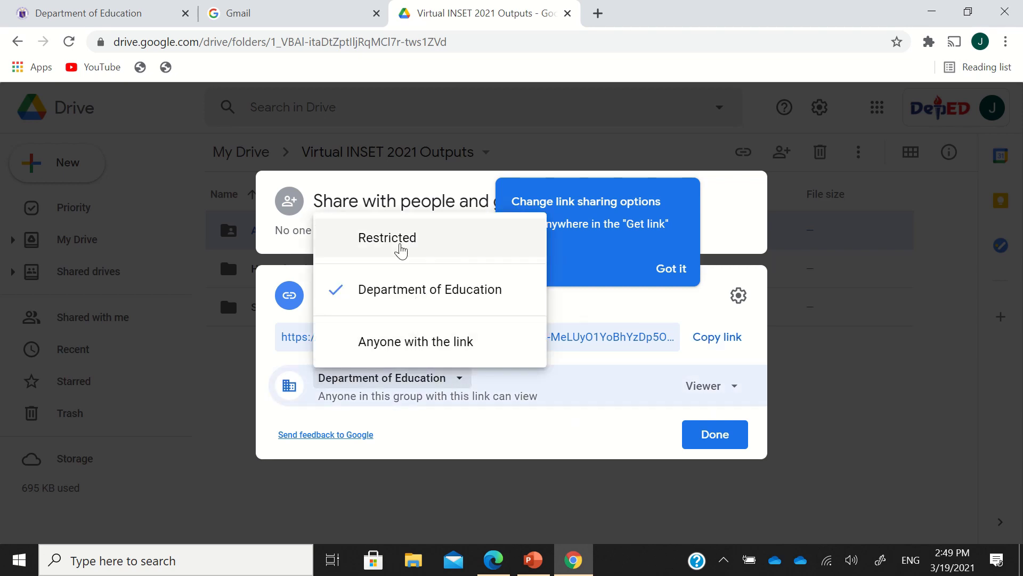
{"action": "left_click", "coordinate": [383, 356]}
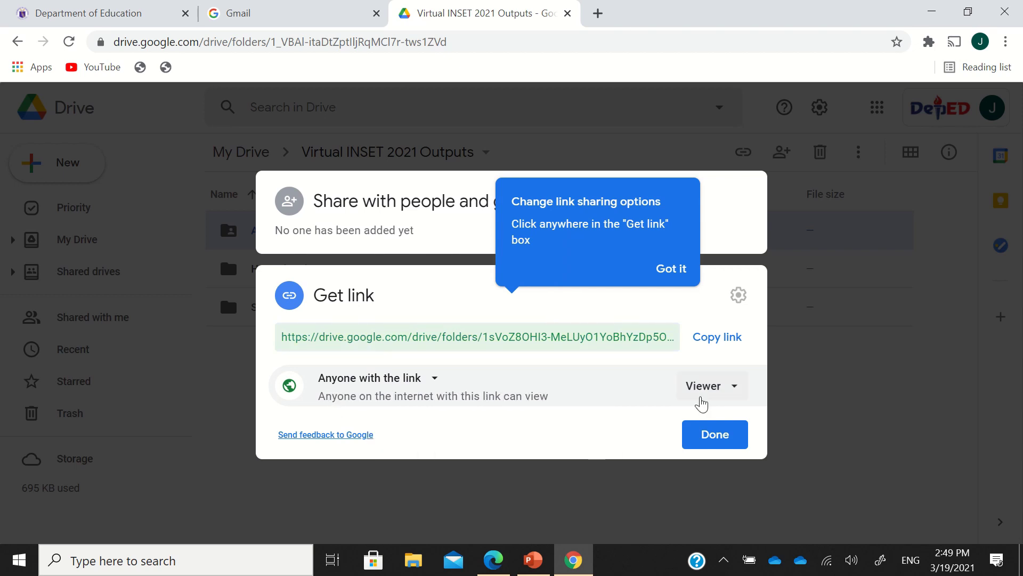
{"action": "left_click", "coordinate": [723, 397]}
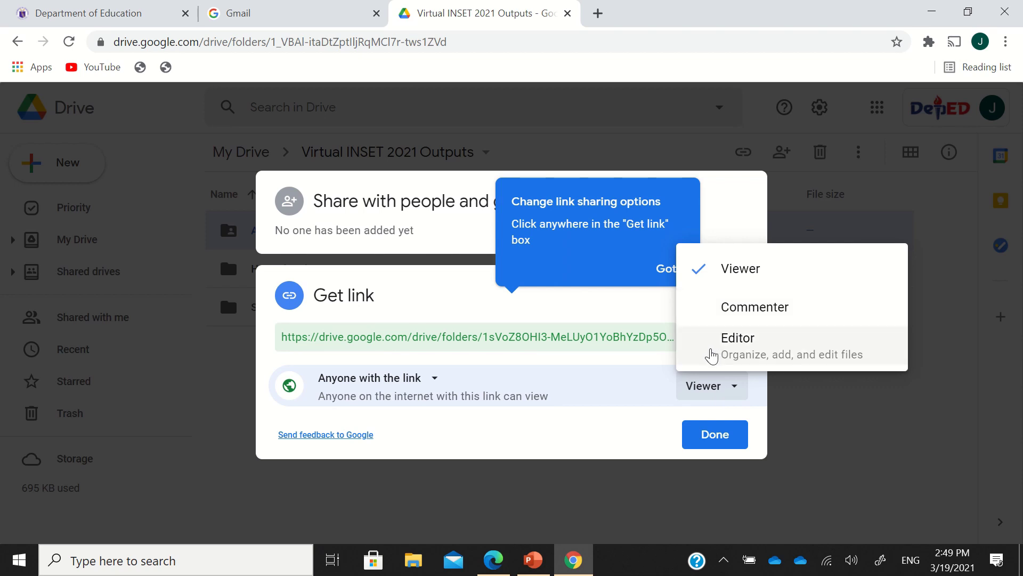
{"action": "left_click", "coordinate": [561, 395]}
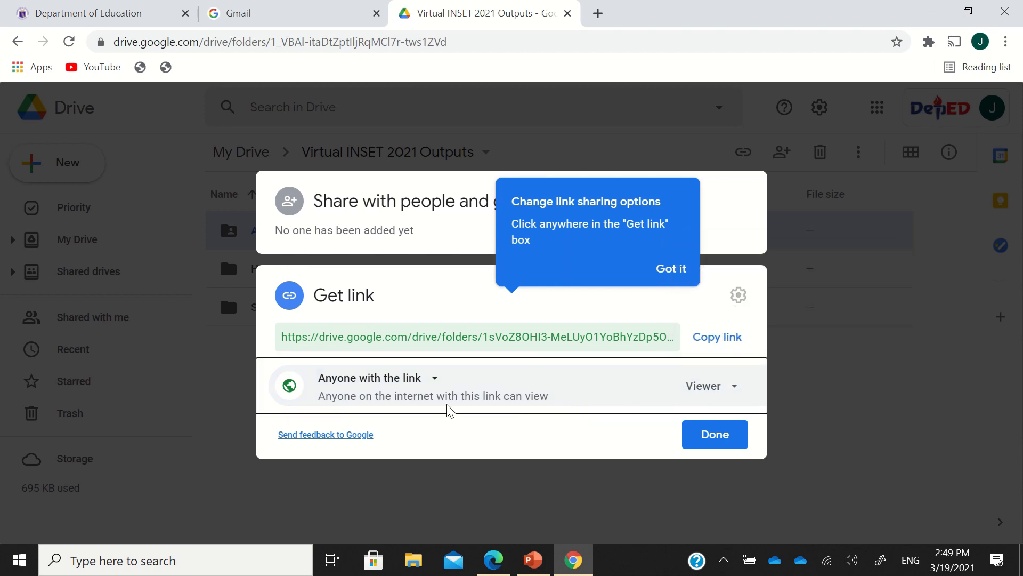
Limit the Adobe folder's link access to Department of Education and view the roles offered for that group
{"action": "left_click", "coordinate": [434, 389]}
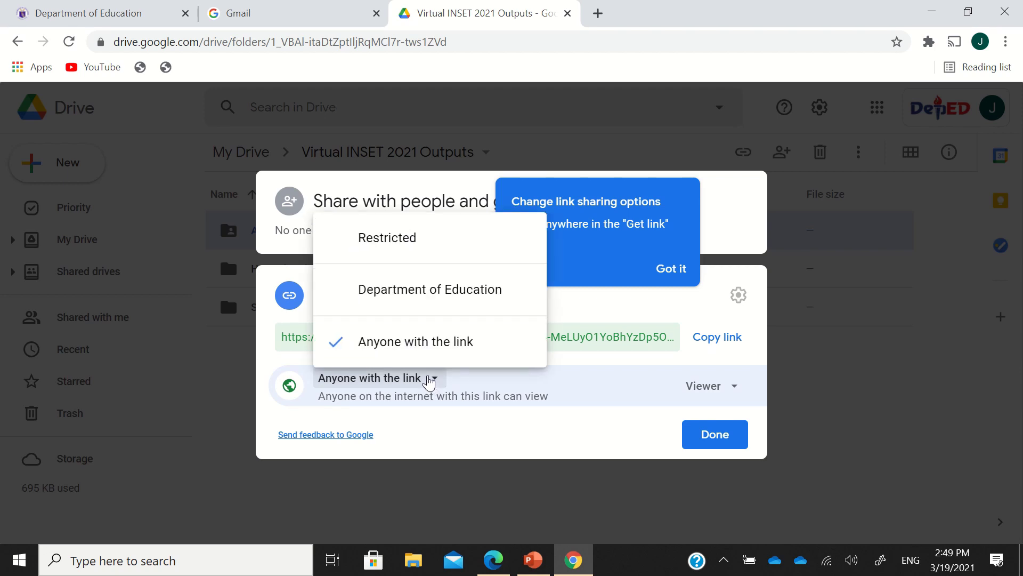
{"action": "left_click", "coordinate": [394, 301]}
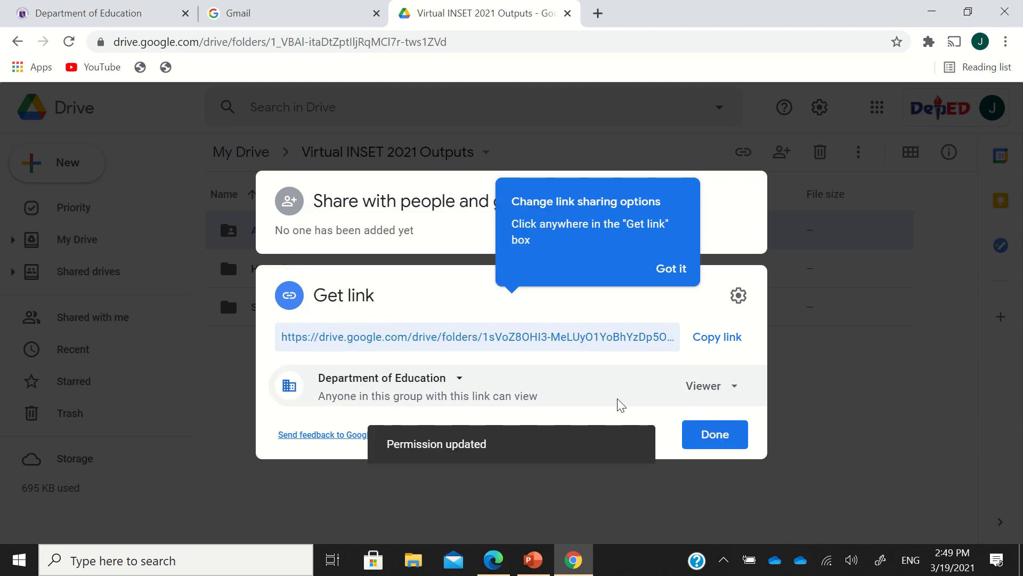
{"action": "left_click", "coordinate": [718, 386]}
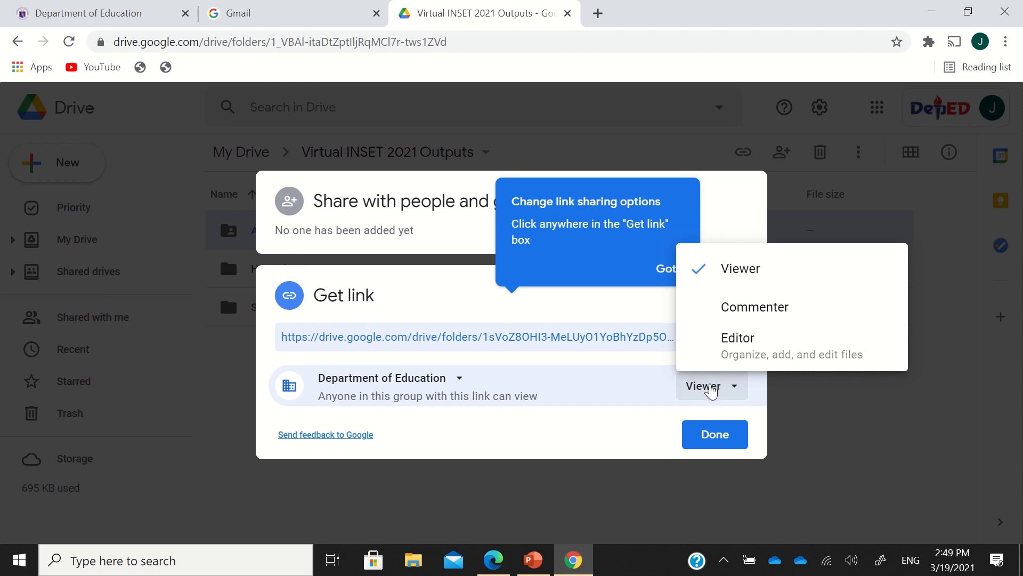
Switch the Adobe folder's link access back to Anyone with the link and finish the sharing settings
{"action": "left_click", "coordinate": [458, 384]}
{"action": "left_click", "coordinate": [458, 384]}
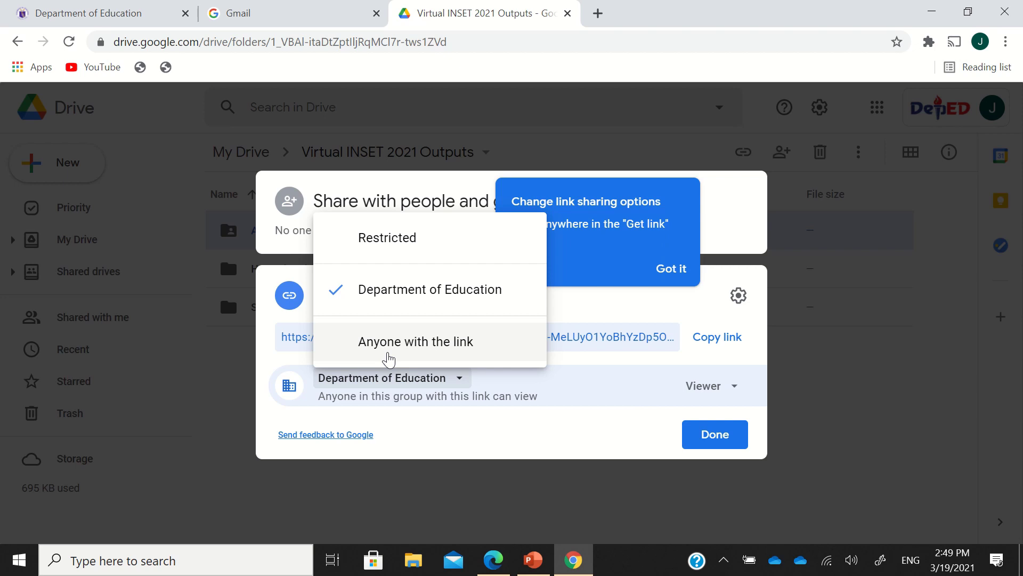
{"action": "left_click", "coordinate": [389, 359]}
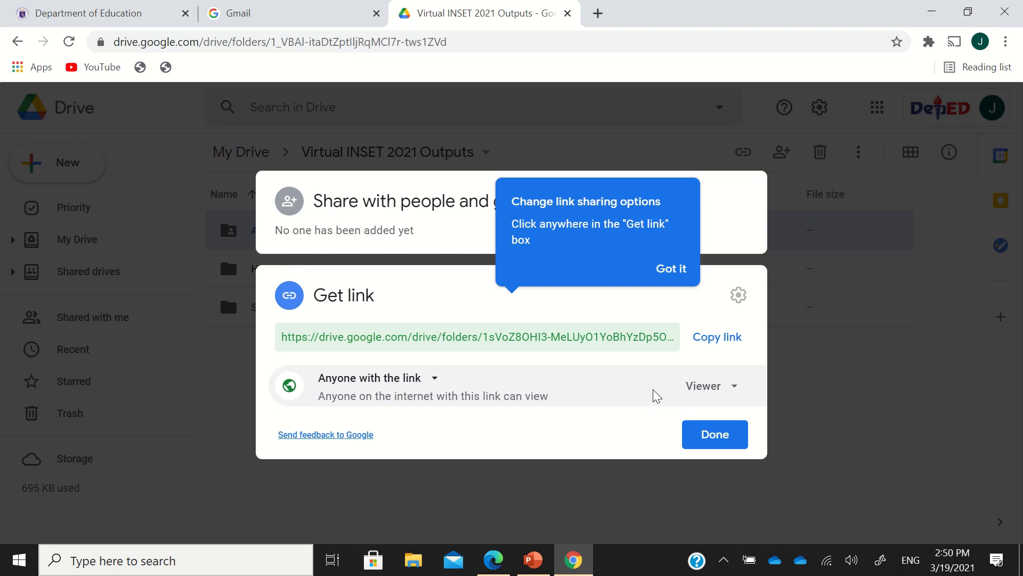
{"action": "left_click", "coordinate": [714, 434]}
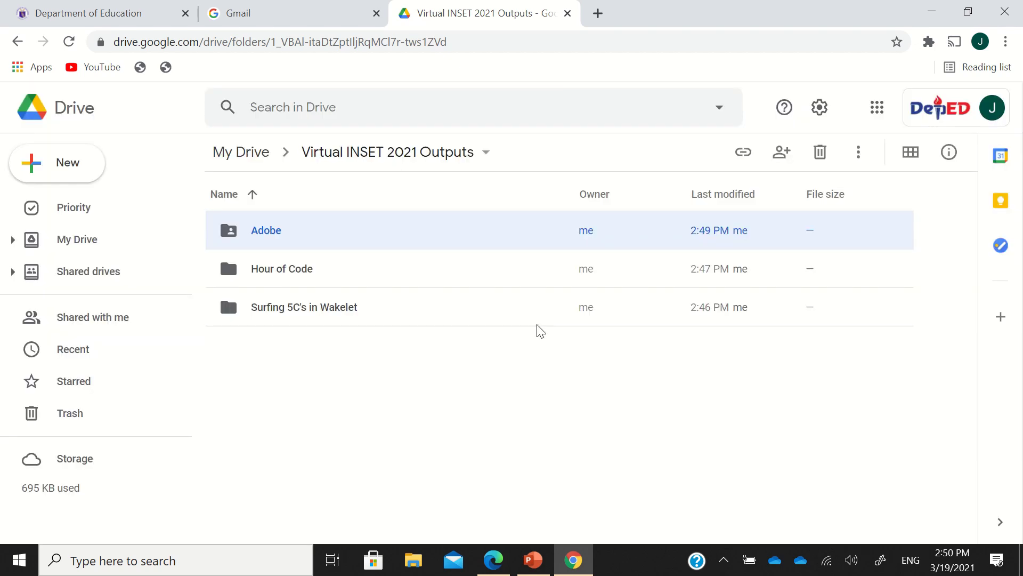
Copy the Adobe folder's sharing link, dismiss the link sharing tip, and close the sharing dialog
{"action": "right_click", "coordinate": [445, 229]}
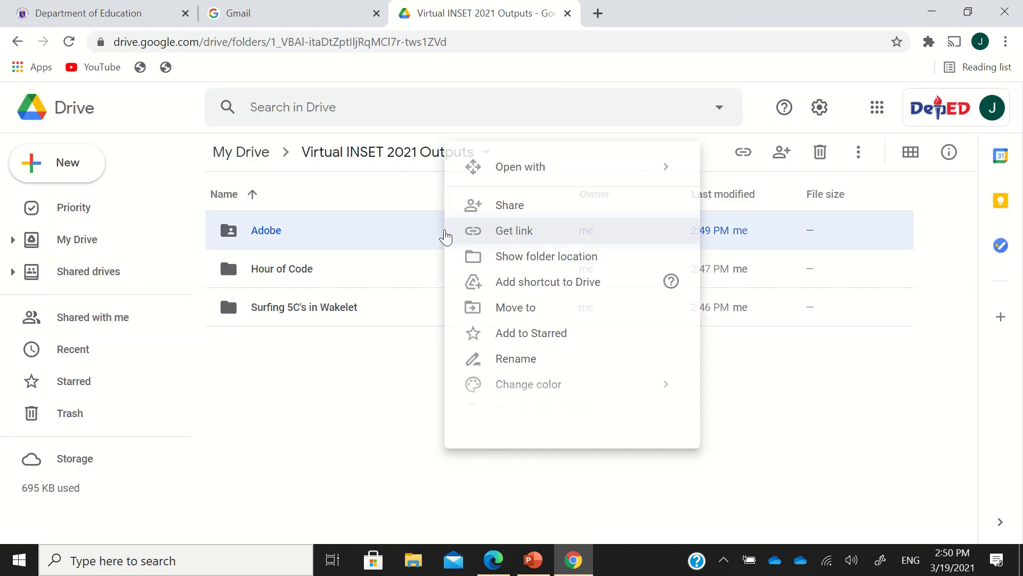
{"action": "left_click", "coordinate": [508, 210]}
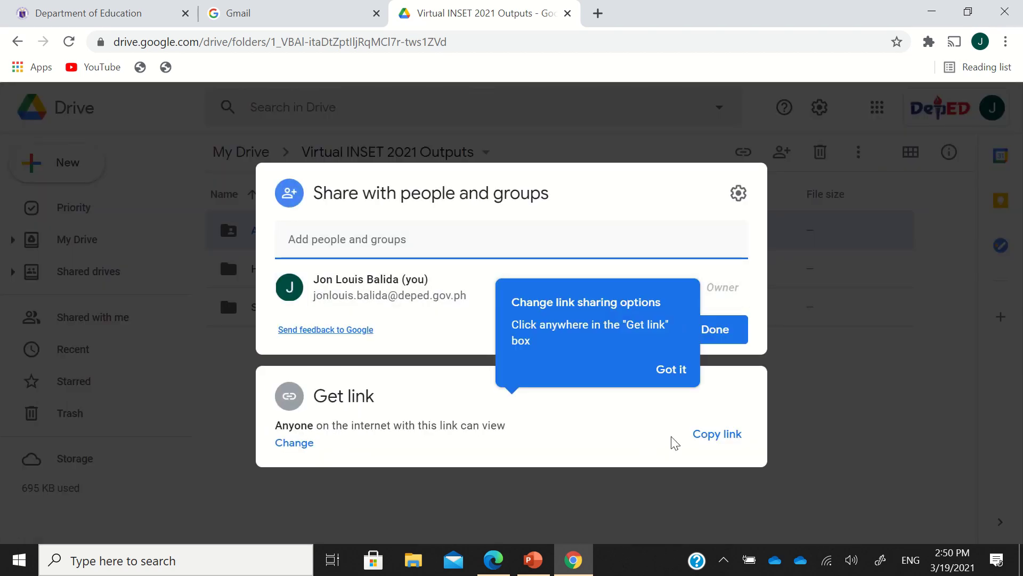
{"action": "left_click", "coordinate": [702, 438]}
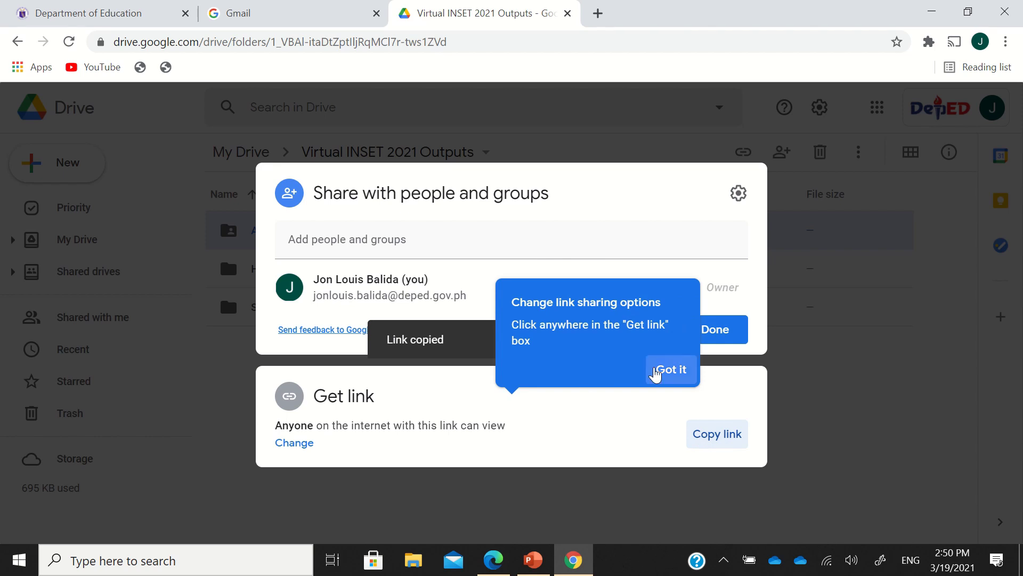
{"action": "left_click", "coordinate": [670, 376]}
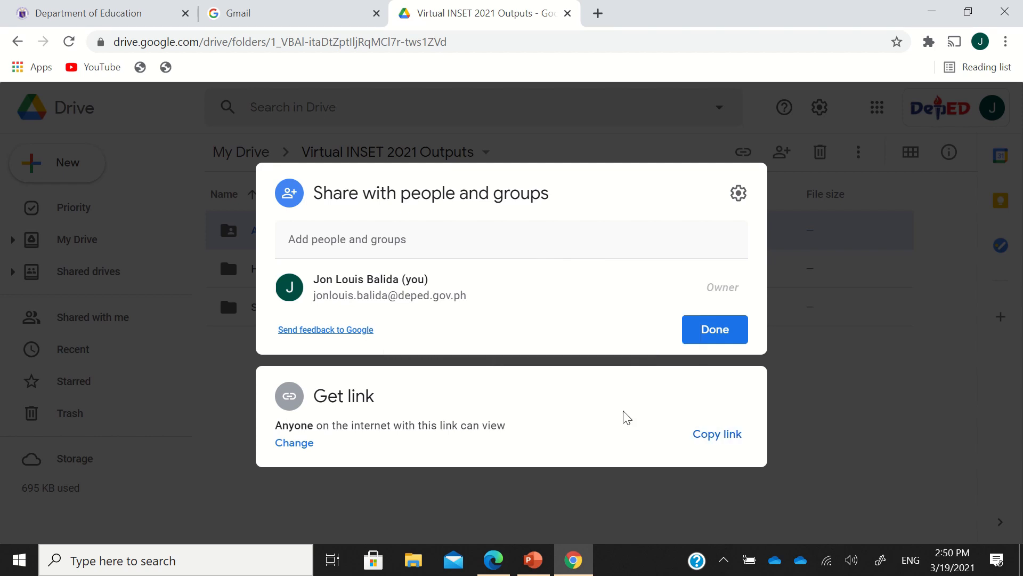
{"action": "left_click", "coordinate": [713, 440]}
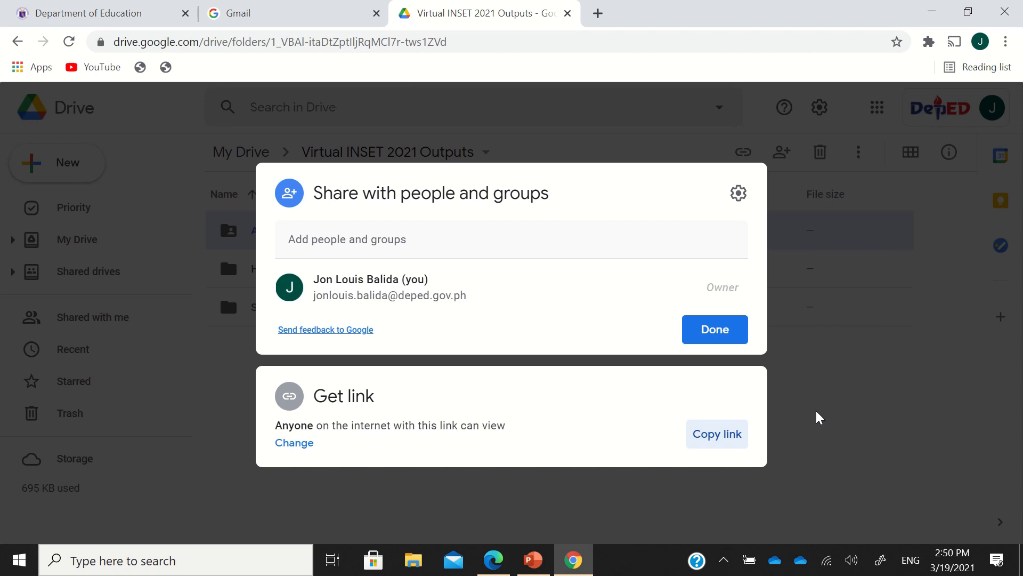
{"action": "left_click", "coordinate": [862, 394]}
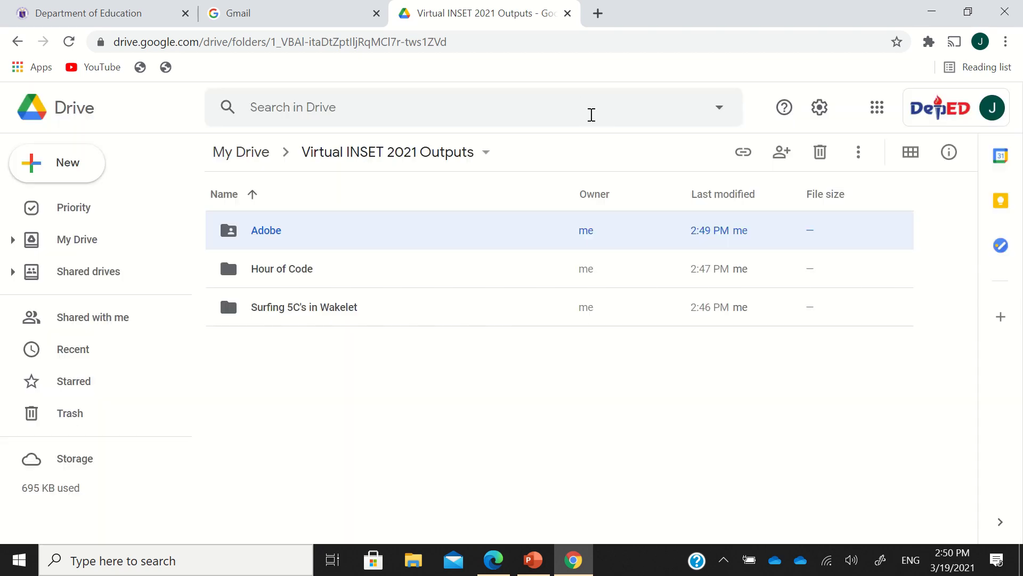